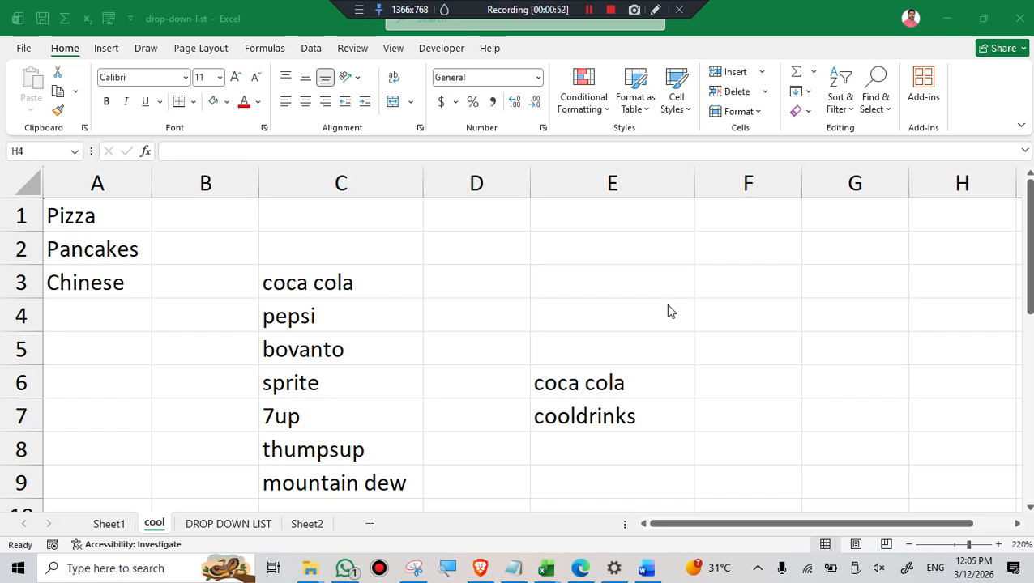
click(365, 318)
click(360, 355)
click(353, 407)
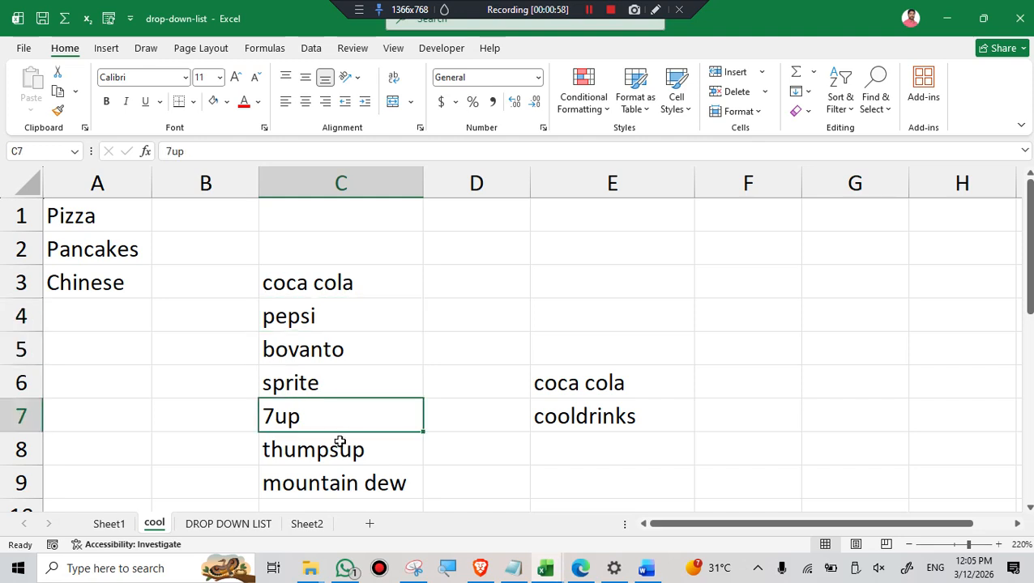
click(385, 441)
click(593, 389)
click(603, 415)
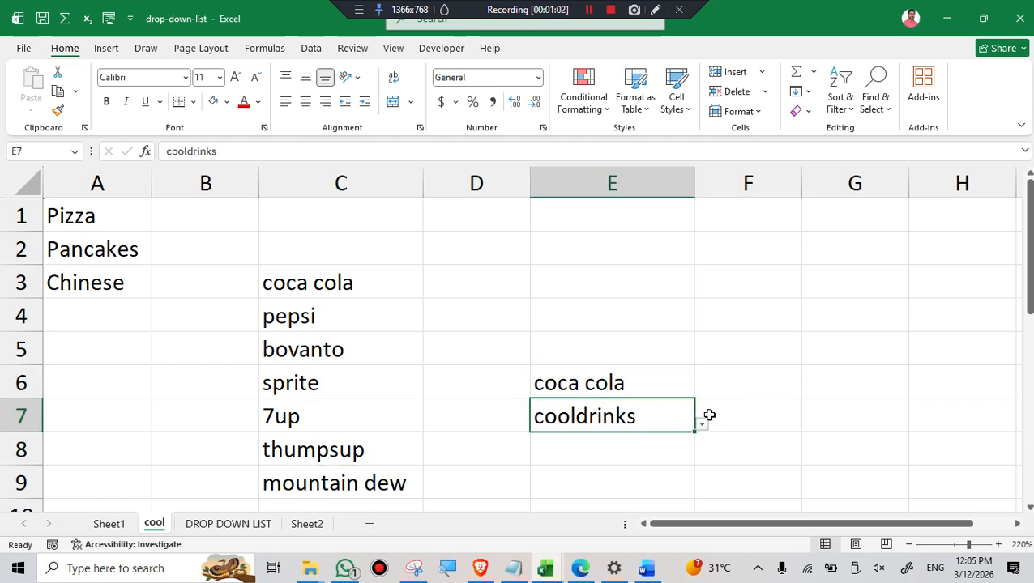
click(894, 313)
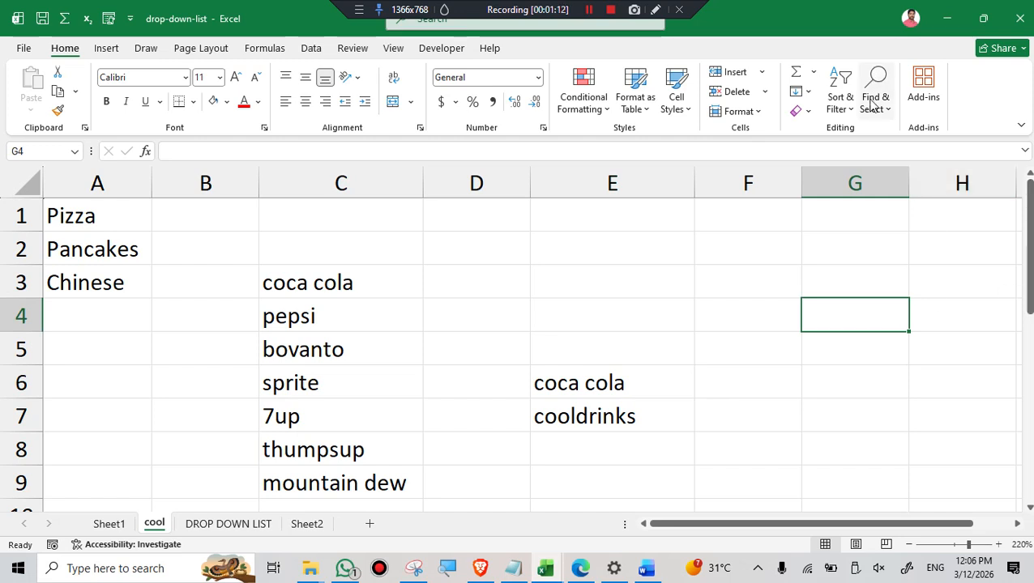
click(432, 222)
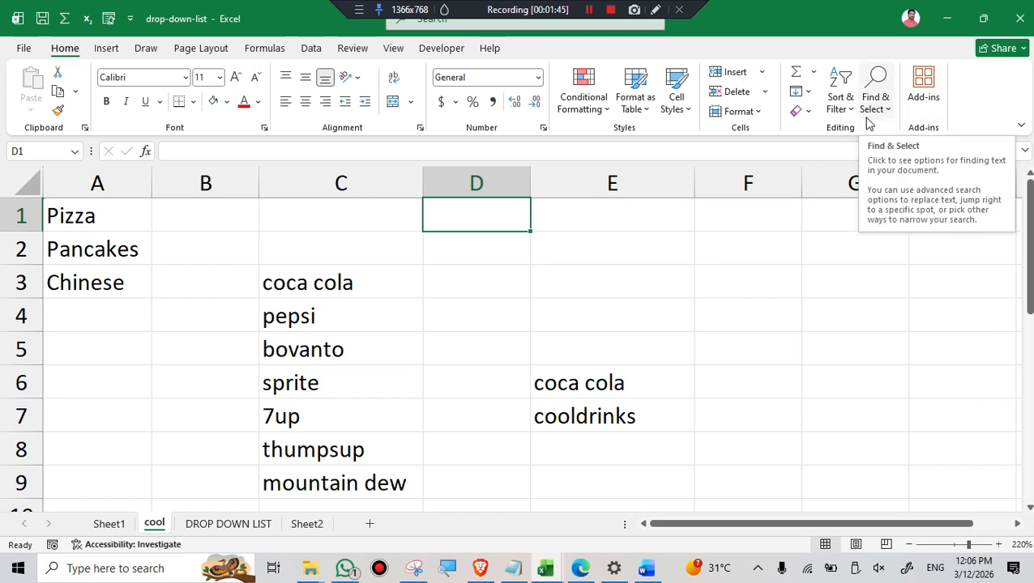
click(748, 251)
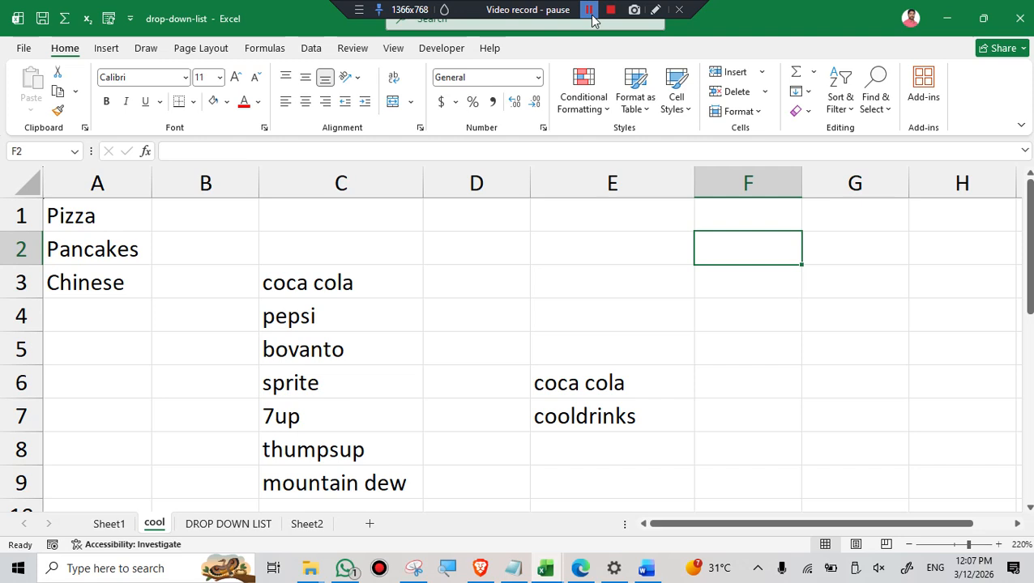
click(590, 10)
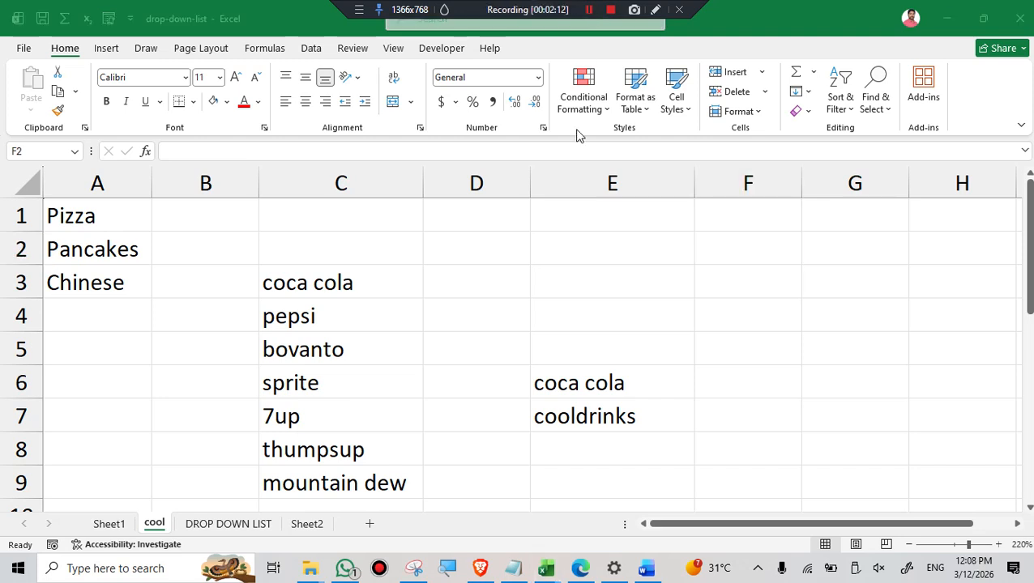
Find all cells with data validation on the cool sheet and inspect the drop-down choices in cell E6.
click(888, 109)
click(888, 111)
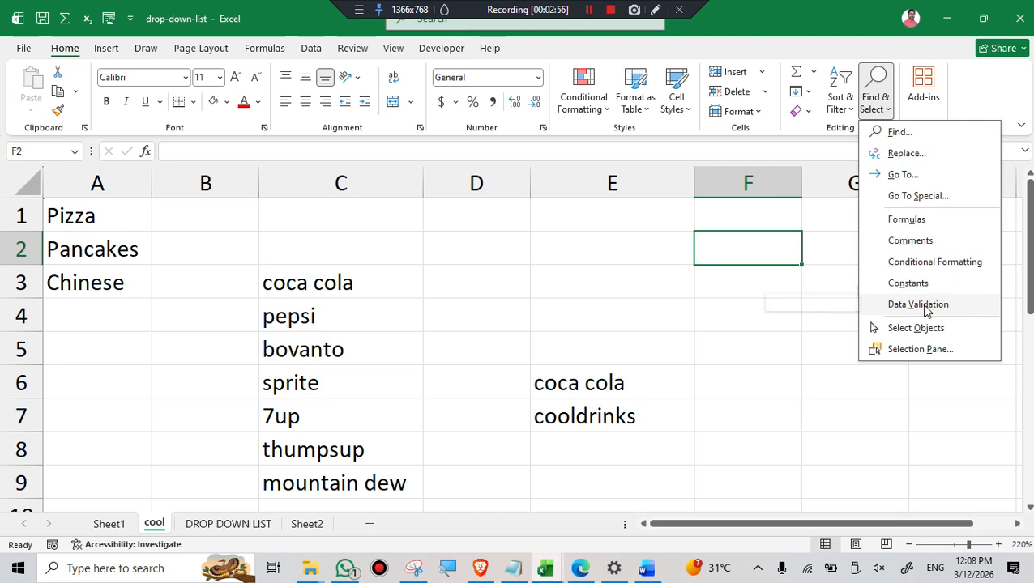
click(924, 305)
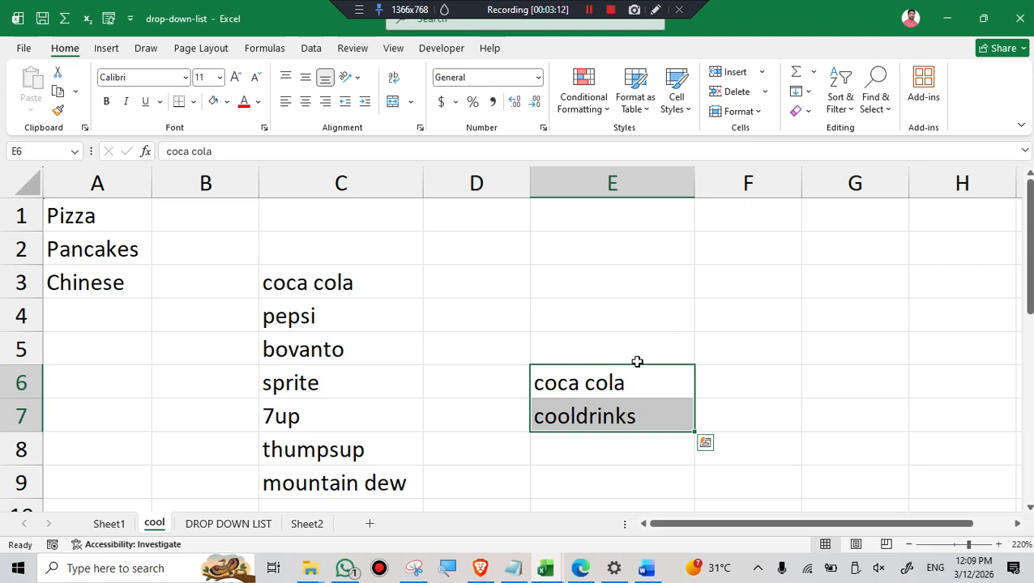
double_click(625, 381)
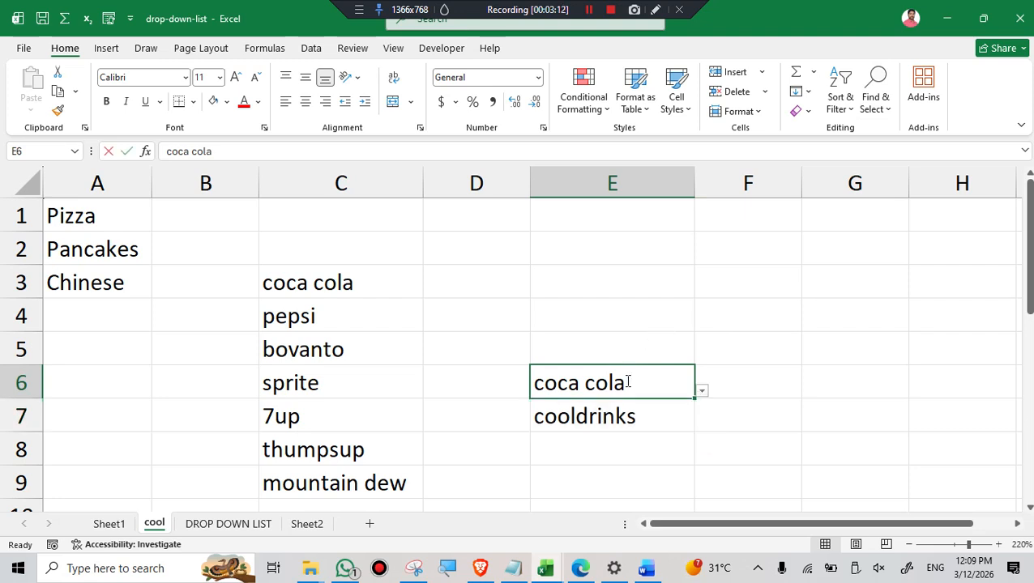
click(702, 391)
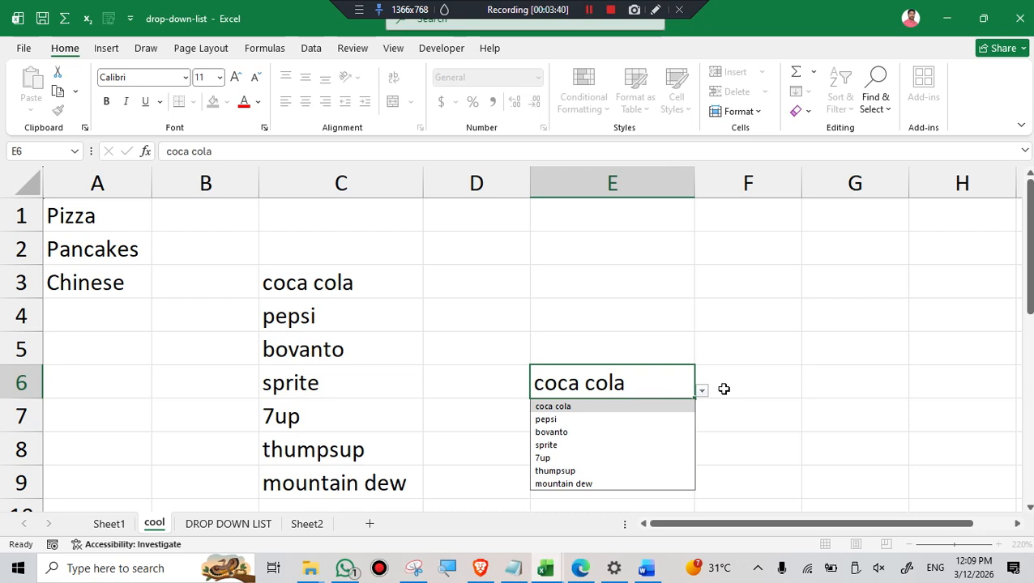
click(749, 323)
click(888, 112)
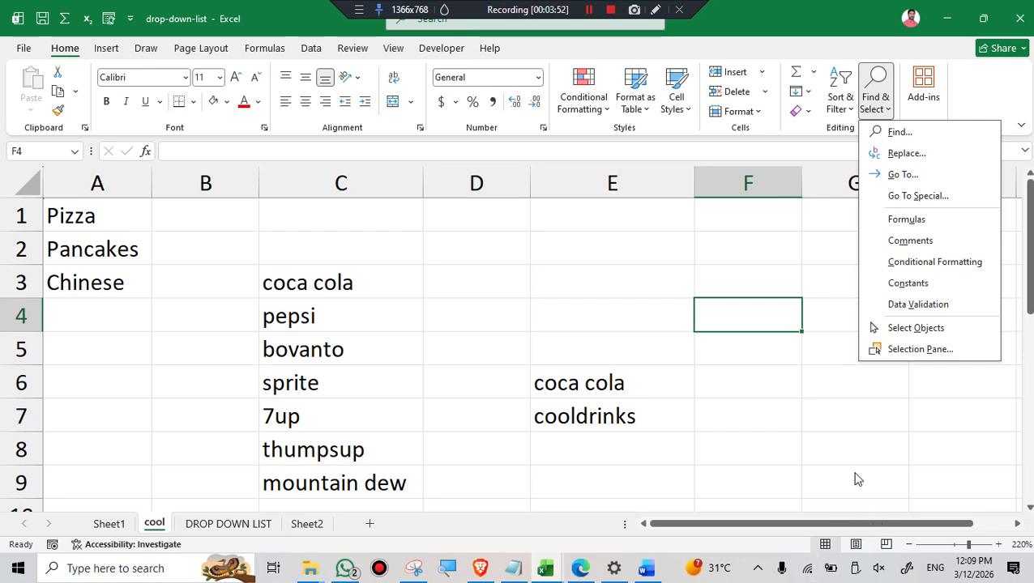
click(725, 397)
drag(309, 276, 304, 478)
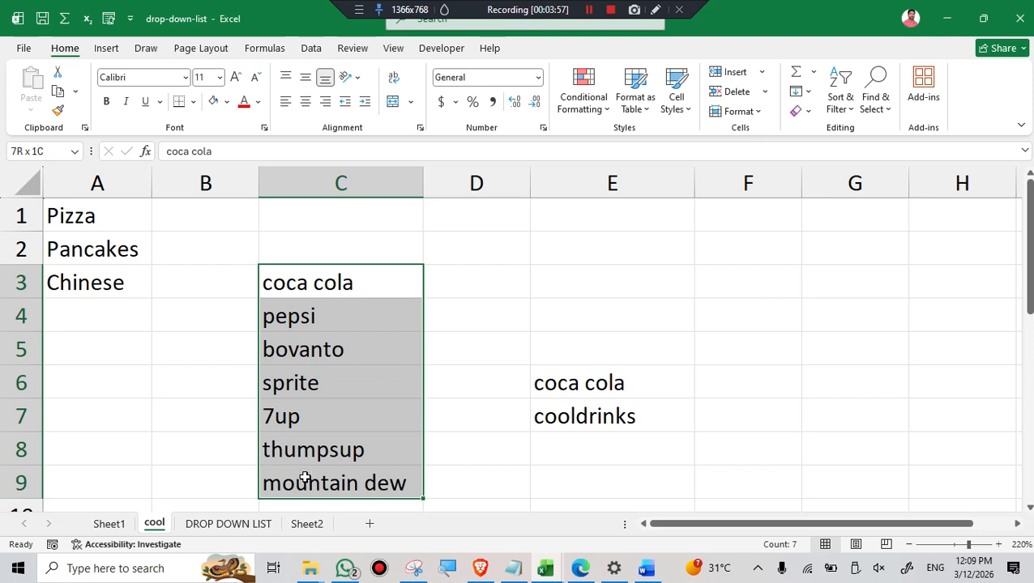
click(604, 112)
mouse_move(673, 141)
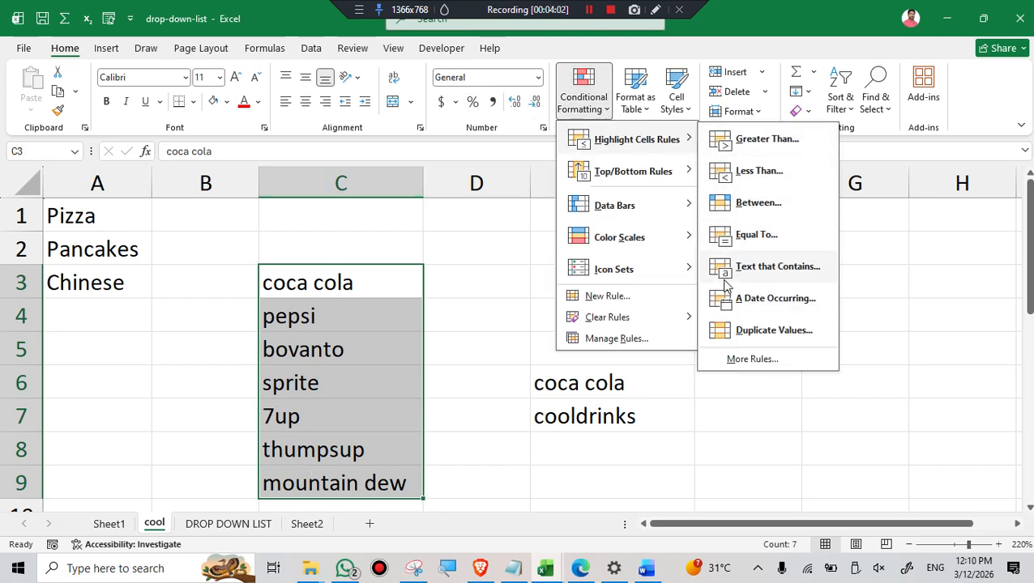
click(766, 143)
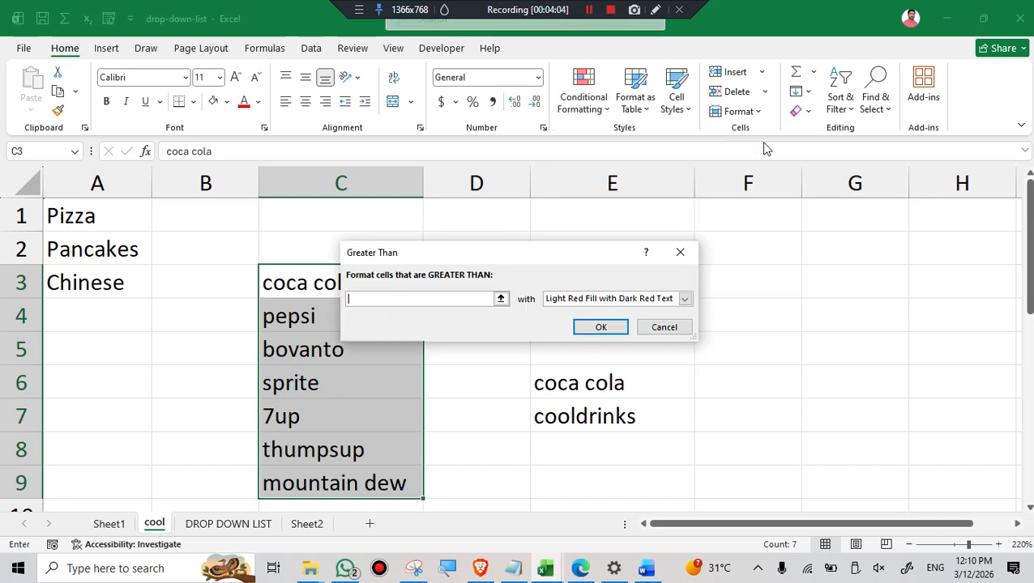
click(677, 332)
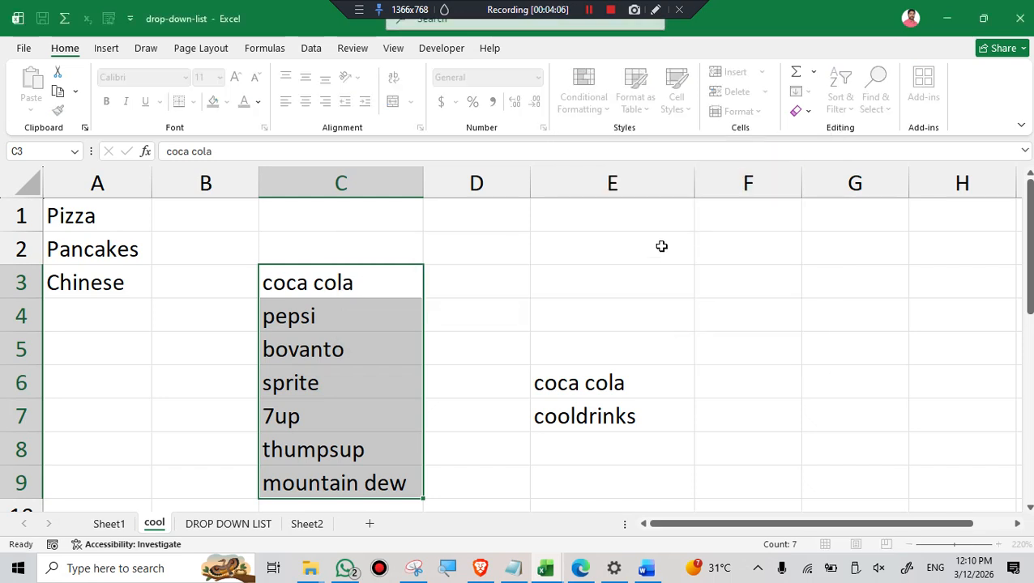
Enter 45 in F3 and 67 in F4, and extend the number series down to F7.
drag(755, 282, 748, 318)
drag(742, 387, 738, 435)
text(45)
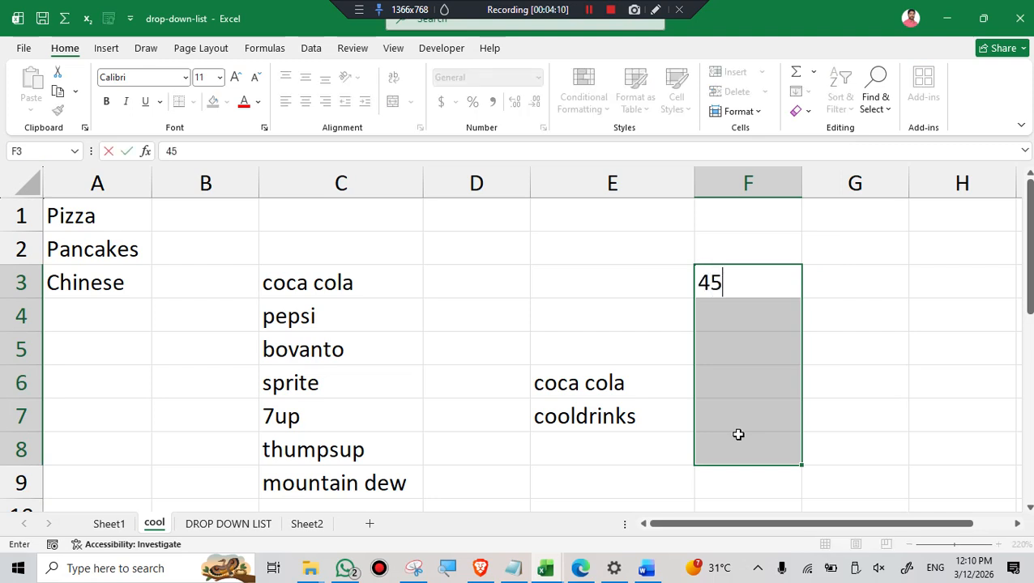
click(726, 318)
text(67)
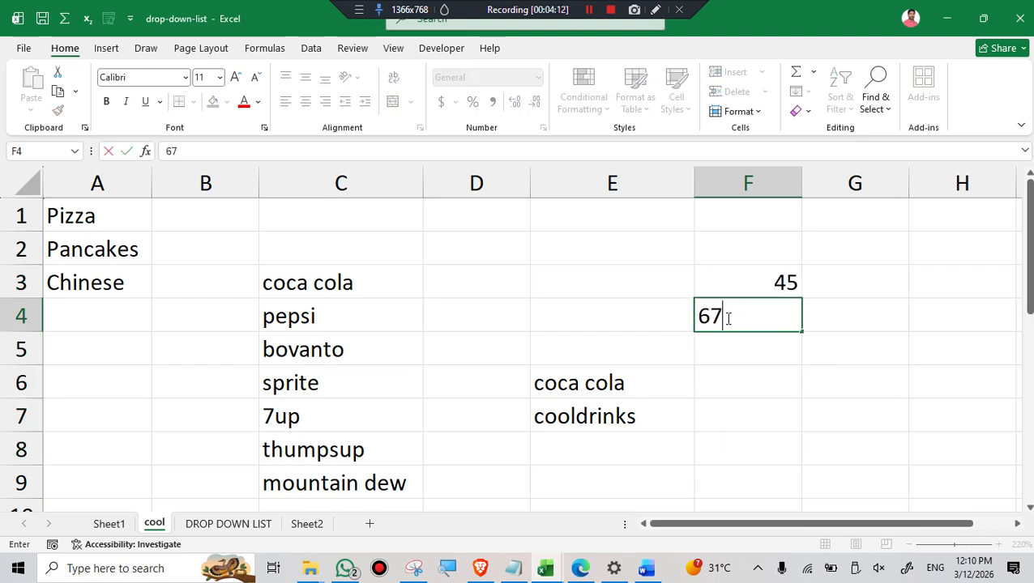
click(792, 363)
drag(773, 282, 782, 439)
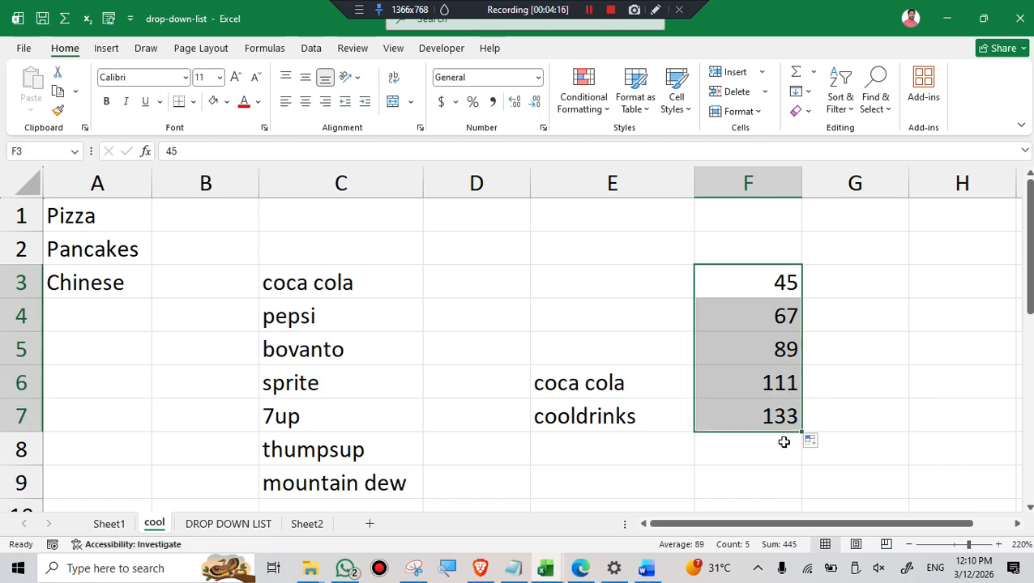
click(921, 350)
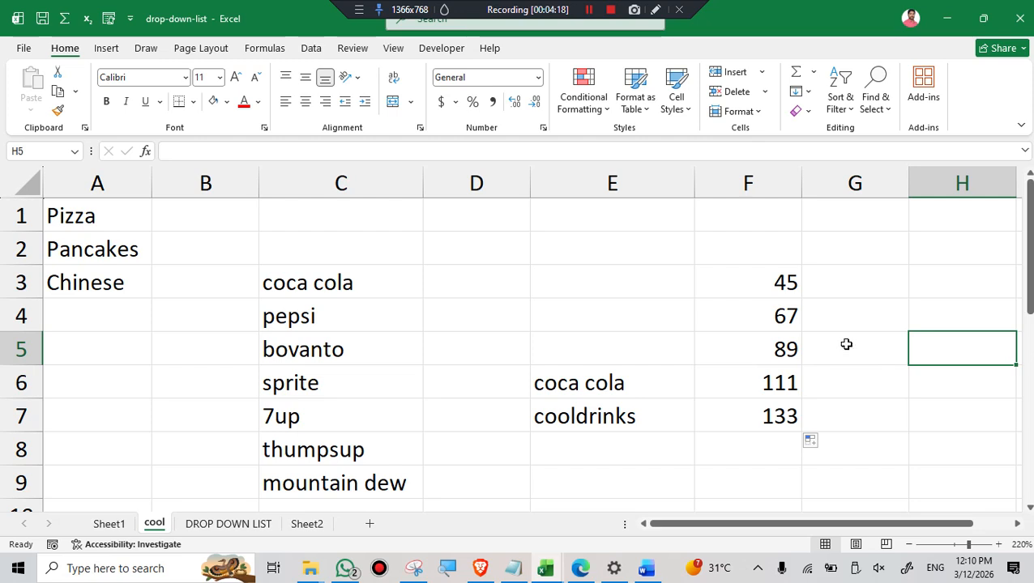
Conditionally format the values in F3:F7 greater than 89 with Green Fill with Dark Green Text.
drag(732, 279, 778, 418)
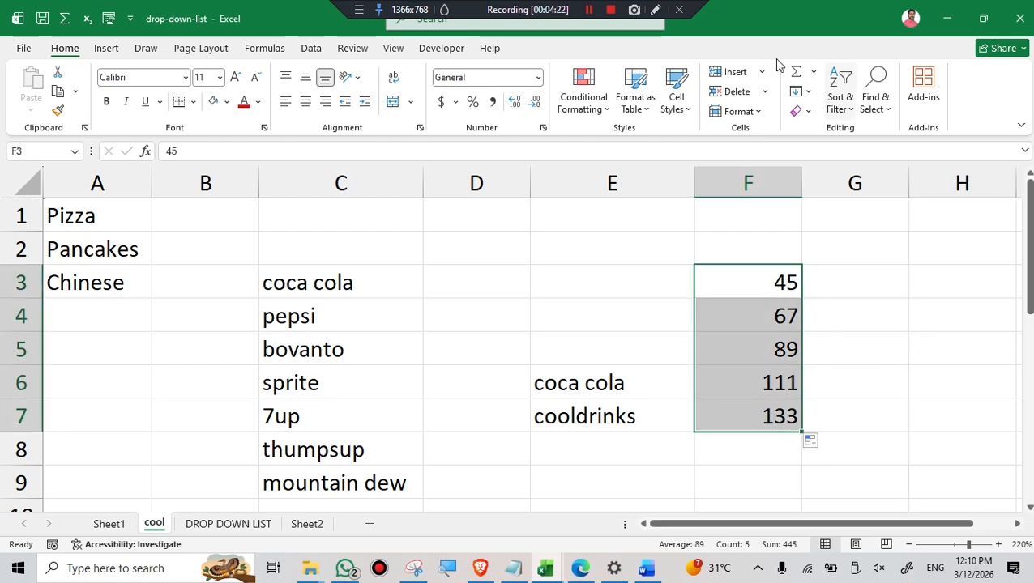
click(601, 105)
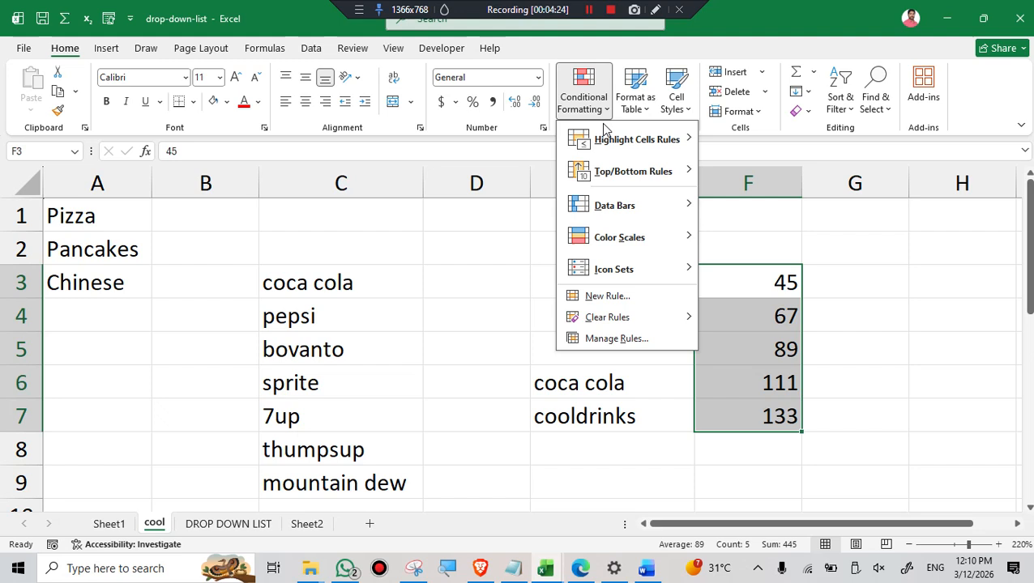
mouse_move(674, 143)
click(766, 141)
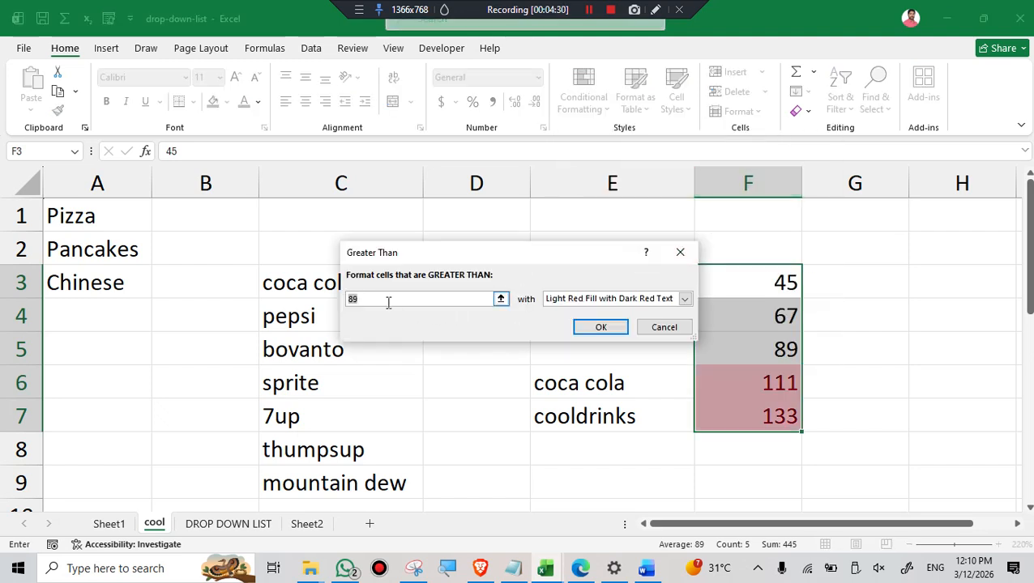
click(685, 299)
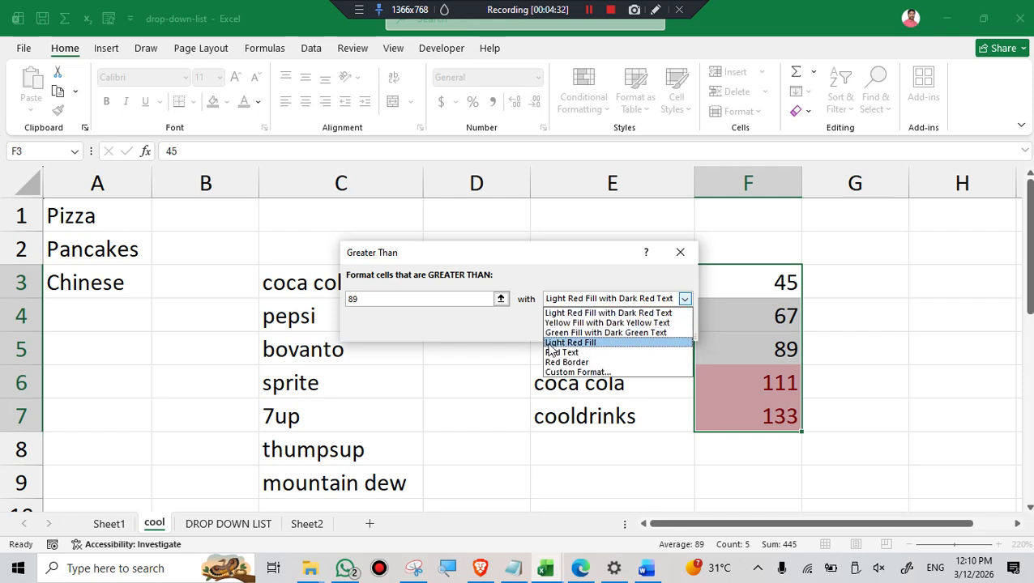
click(573, 332)
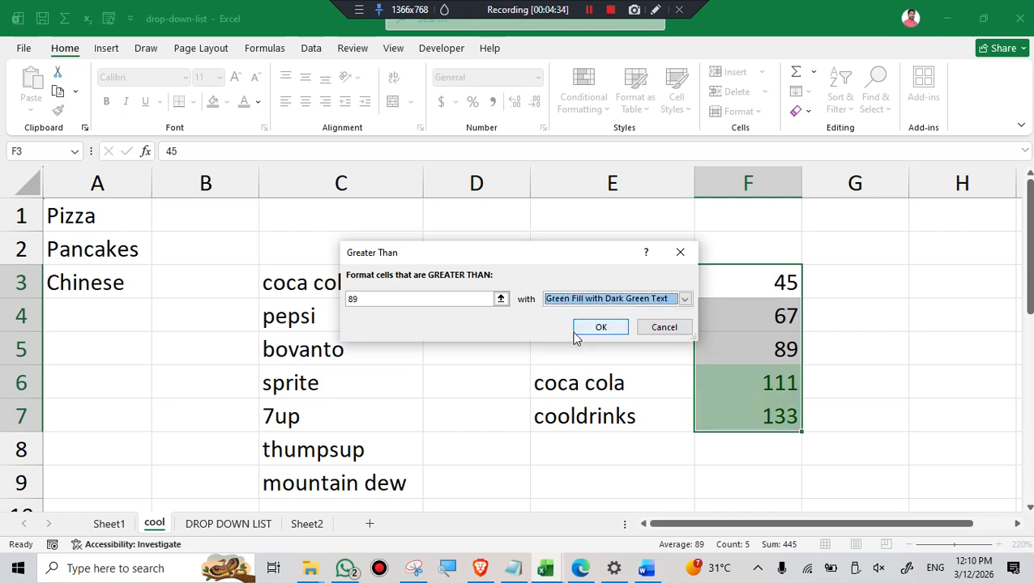
click(601, 328)
click(900, 342)
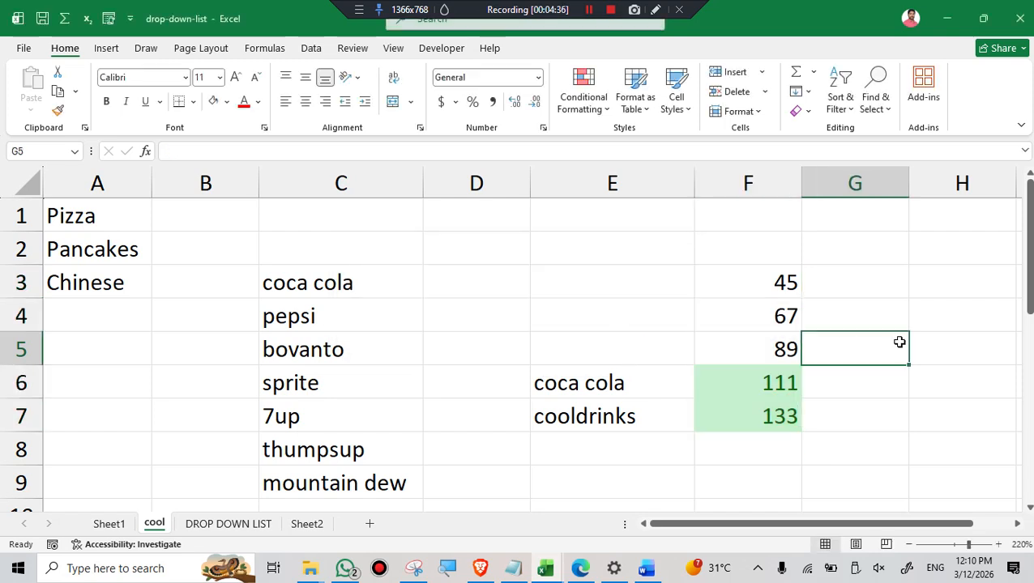
click(873, 395)
click(940, 342)
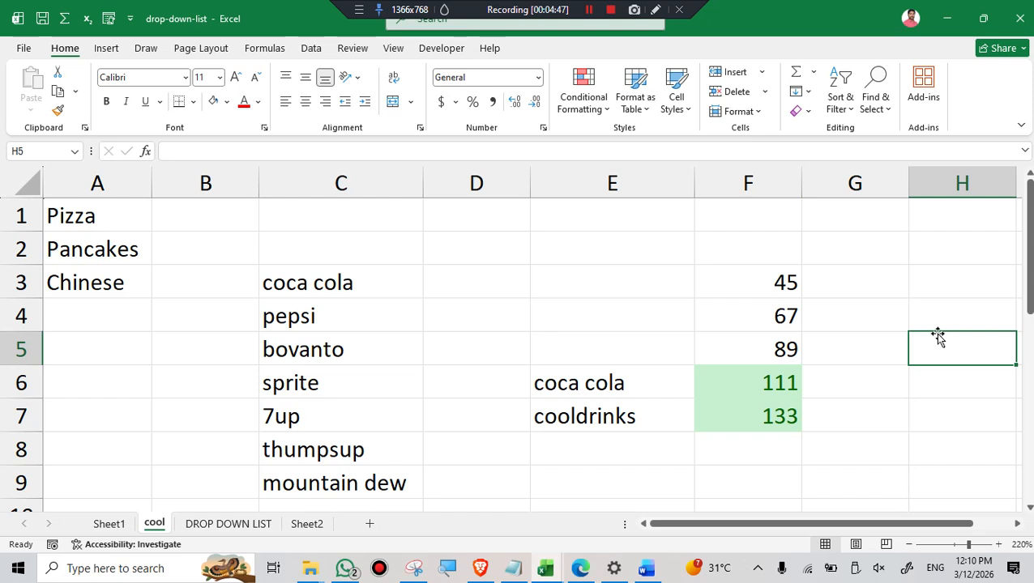
click(870, 284)
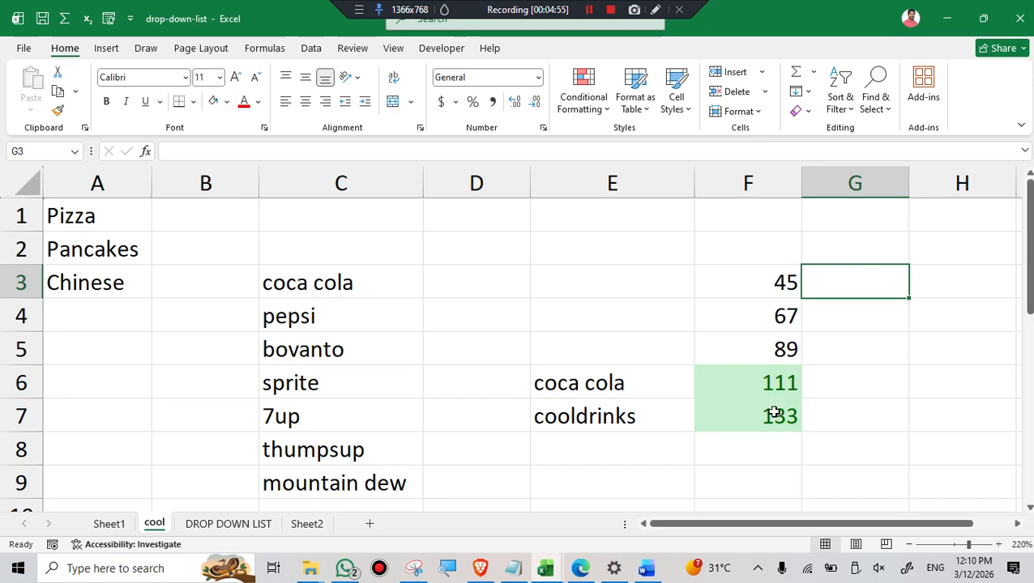
drag(729, 377, 790, 413)
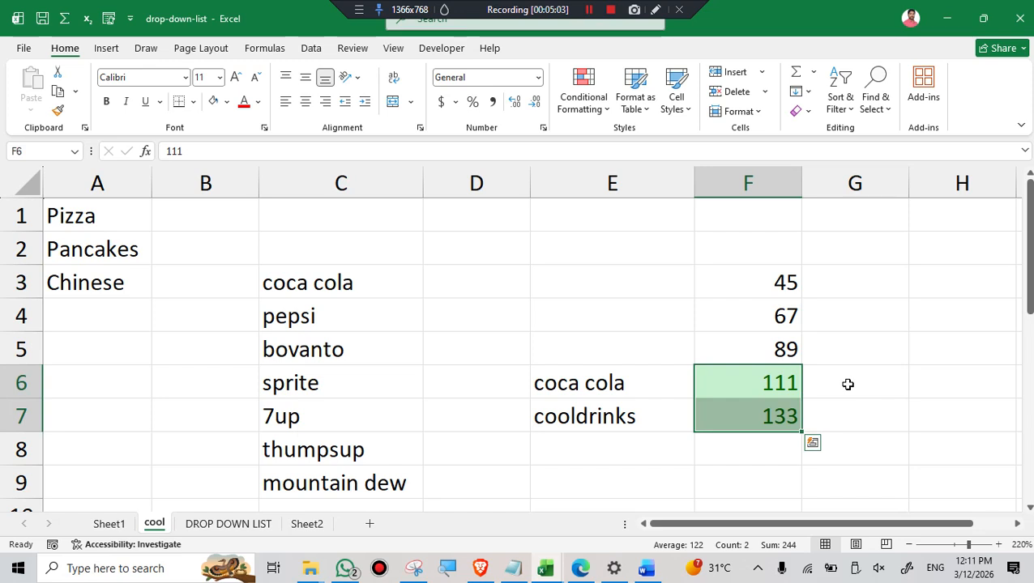
Manually give the coca cola and pepsi cells C3:C4 a light green theme fill and green font colour.
drag(337, 276, 337, 321)
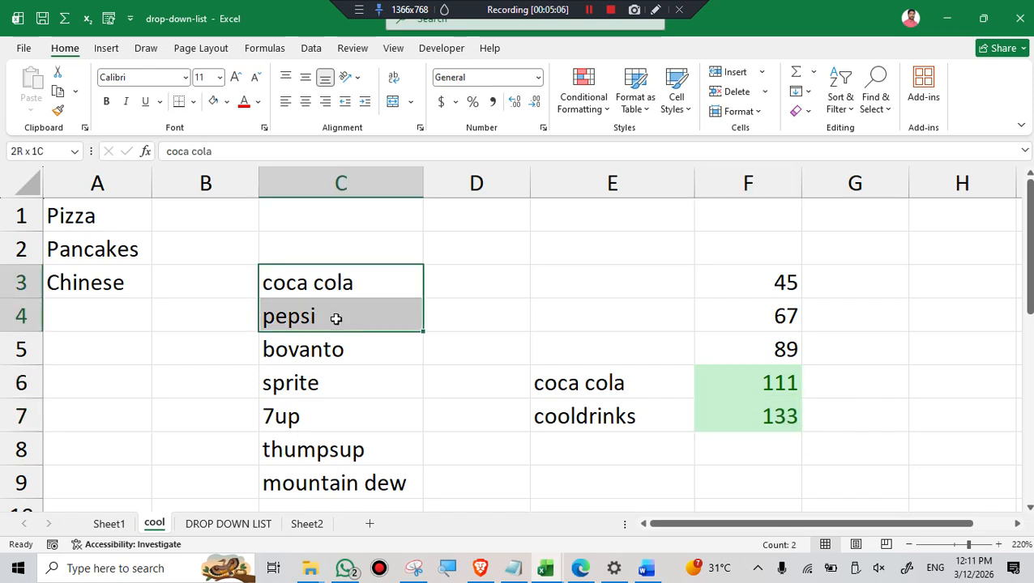
click(227, 102)
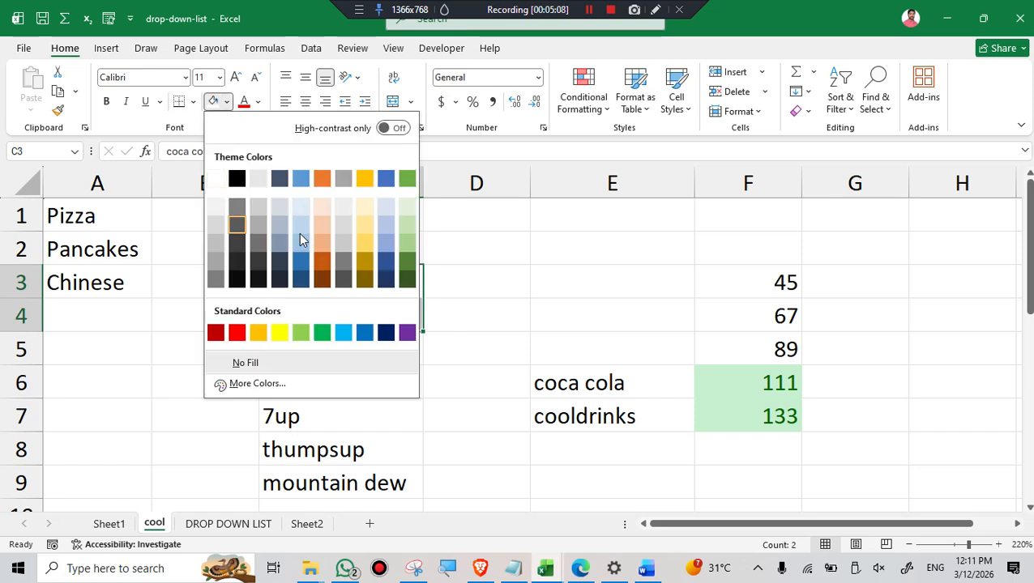
click(408, 247)
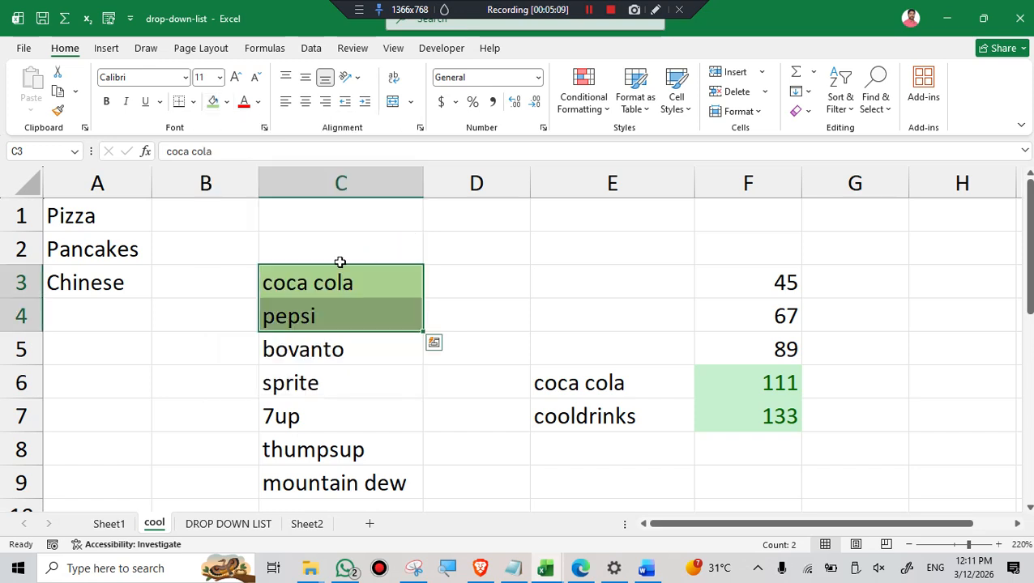
click(260, 103)
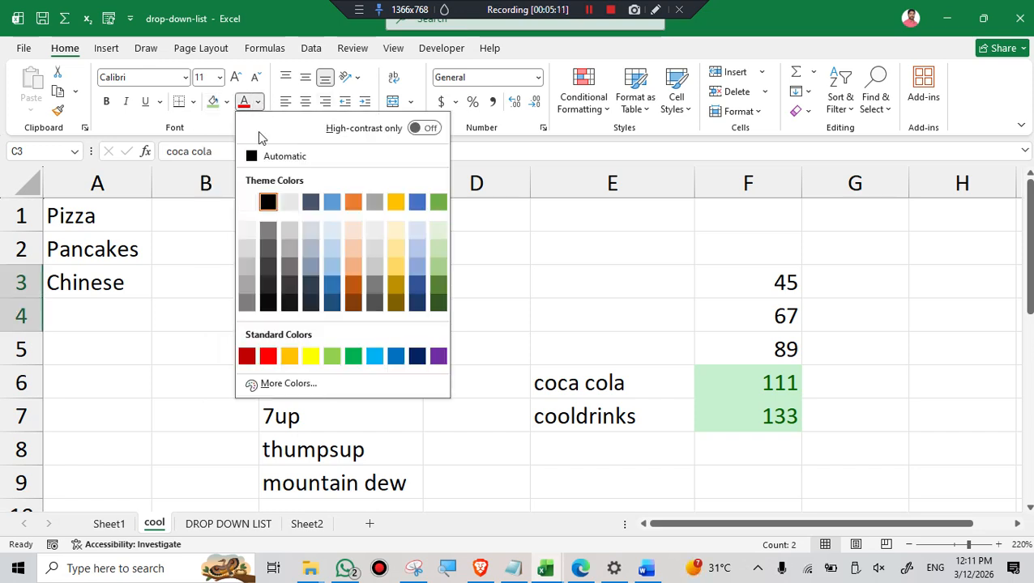
click(438, 203)
click(518, 261)
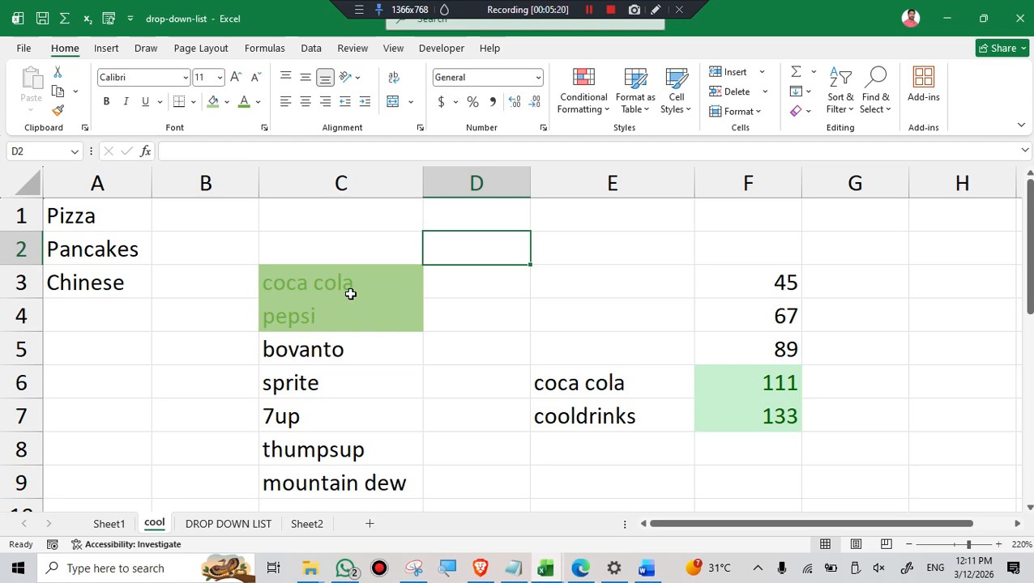
click(730, 397)
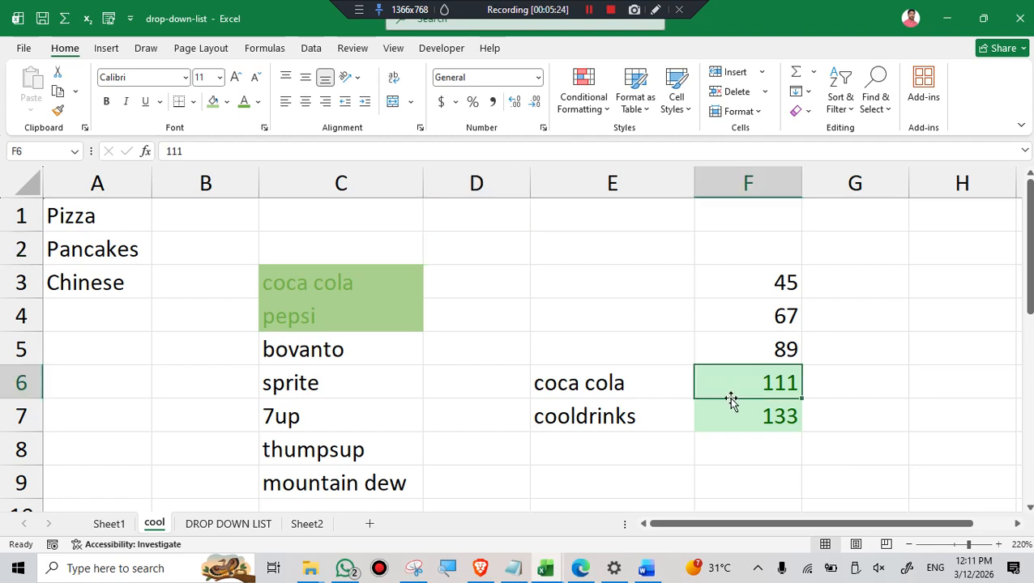
click(345, 303)
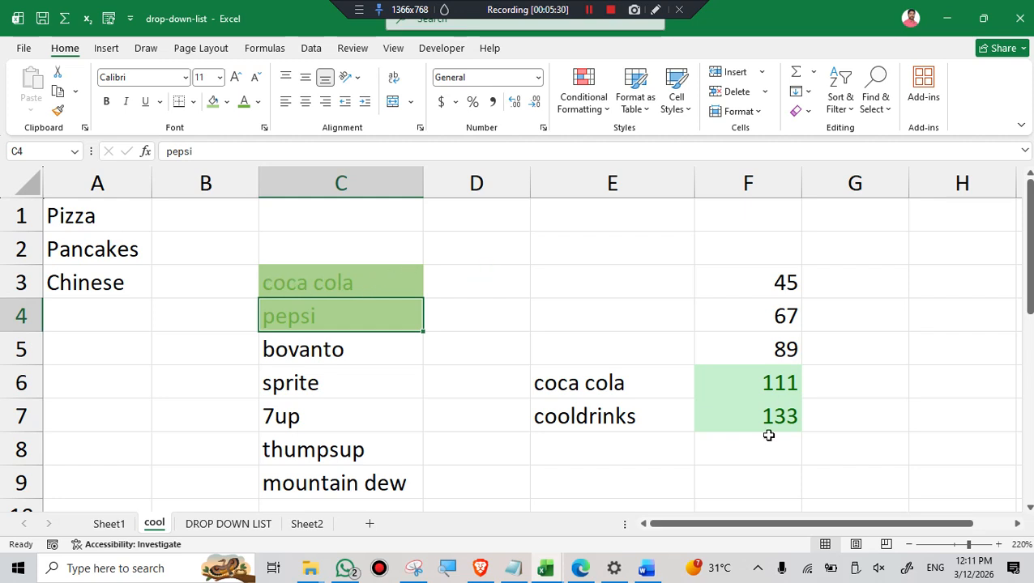
Find all cells with conditional formatting on the cool sheet, starting from empty cell H6.
click(747, 375)
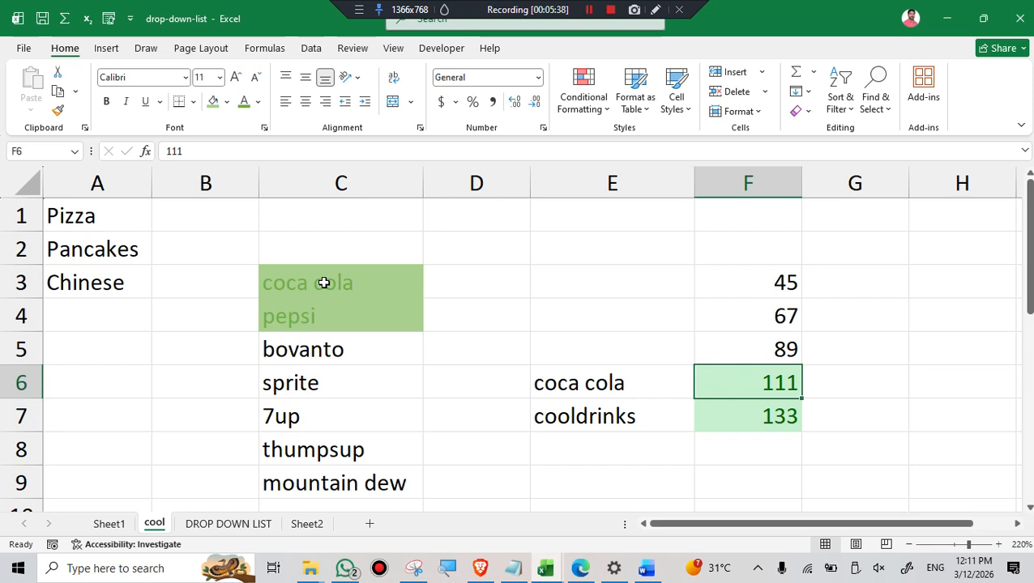
click(945, 369)
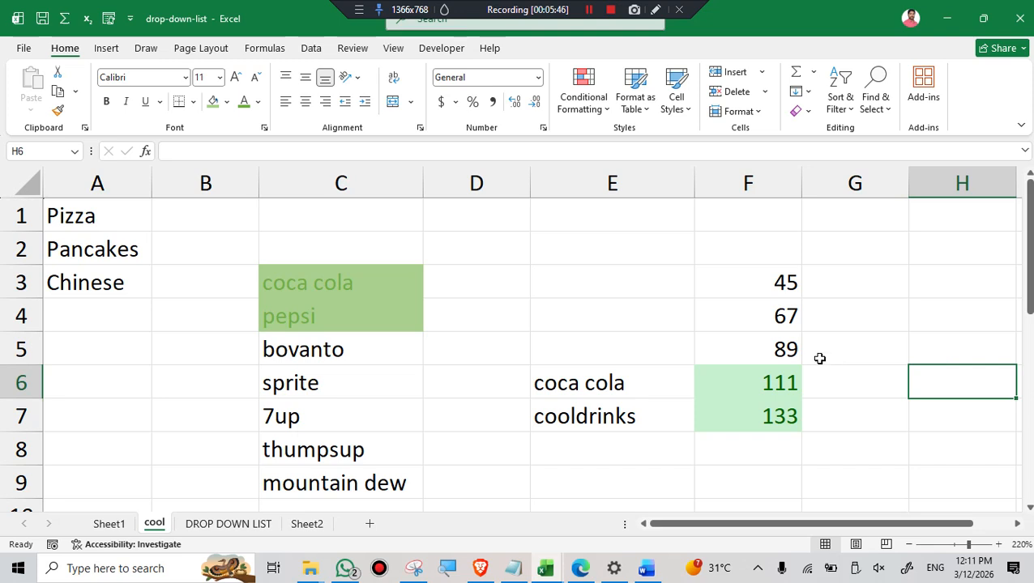
click(886, 110)
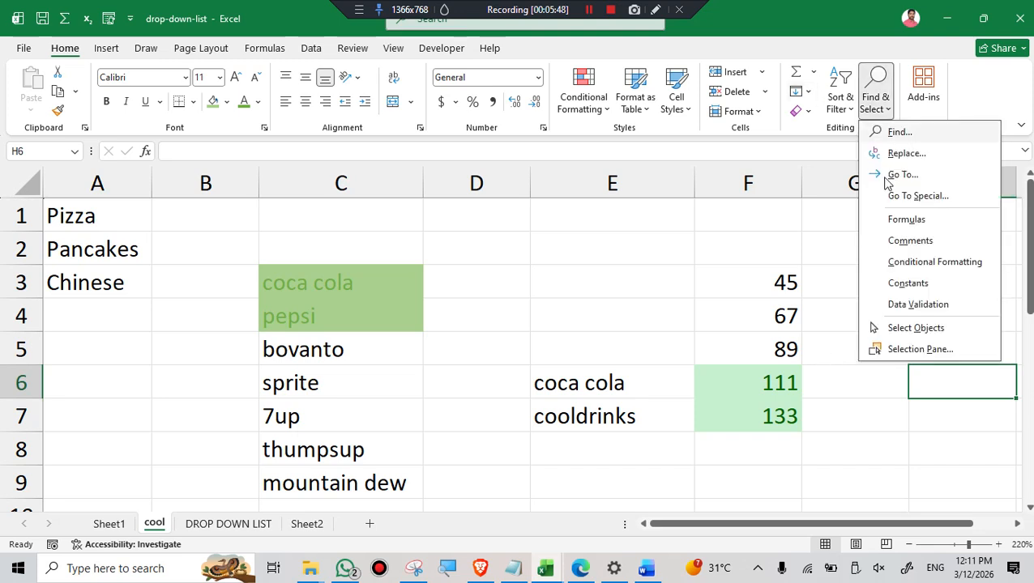
click(893, 266)
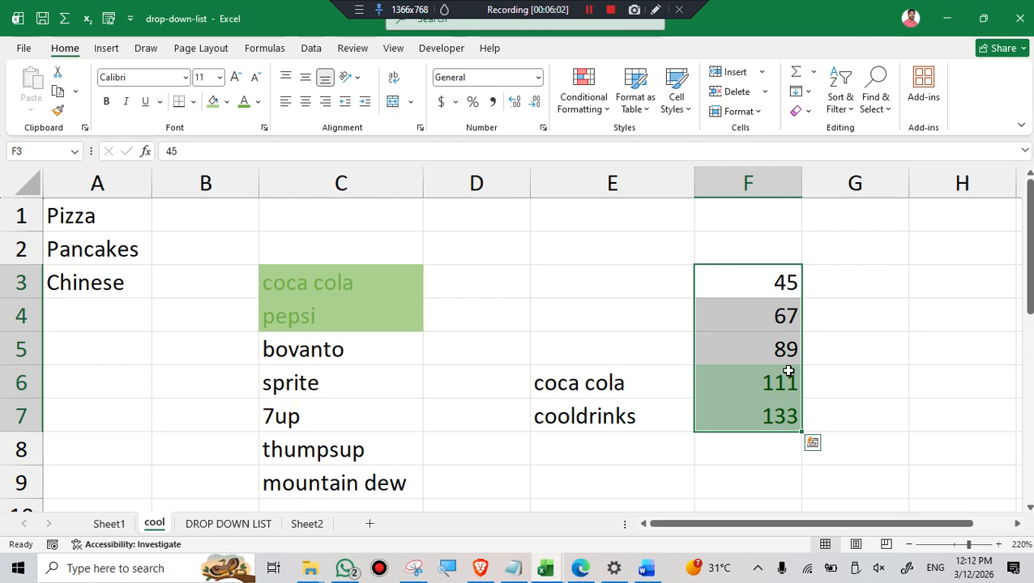
Apply the 3 Stars rating icon set to the numbers in F3:F7.
click(604, 104)
mouse_move(623, 270)
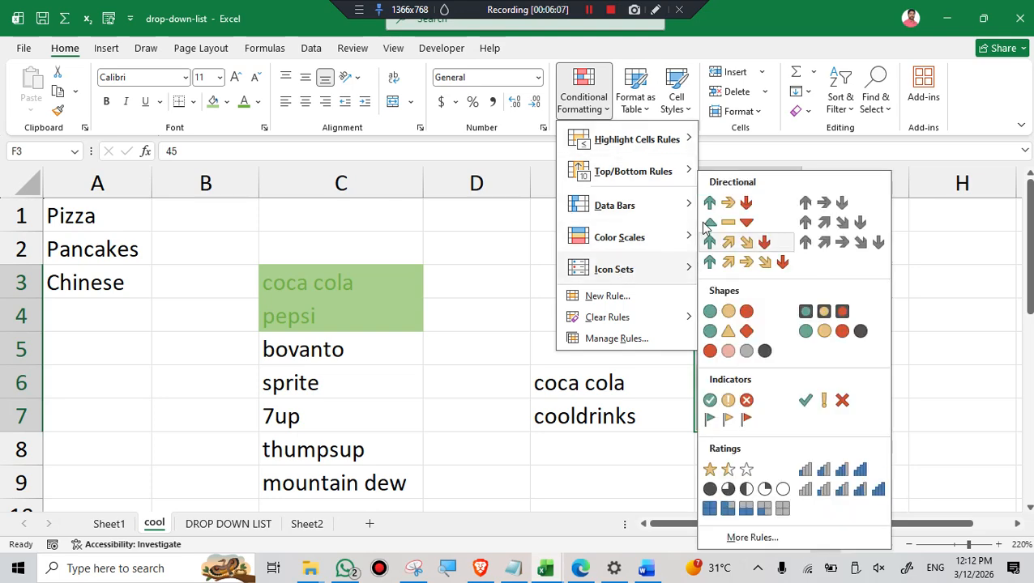
click(725, 469)
click(930, 346)
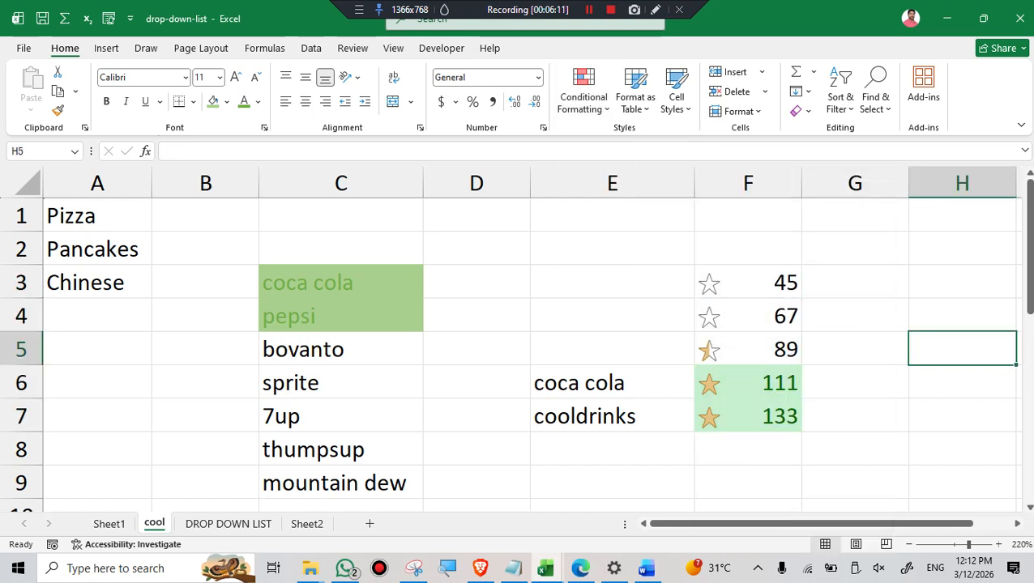
Find the conditionally formatted cells again with the star icons applied, and check the content of F3.
click(924, 291)
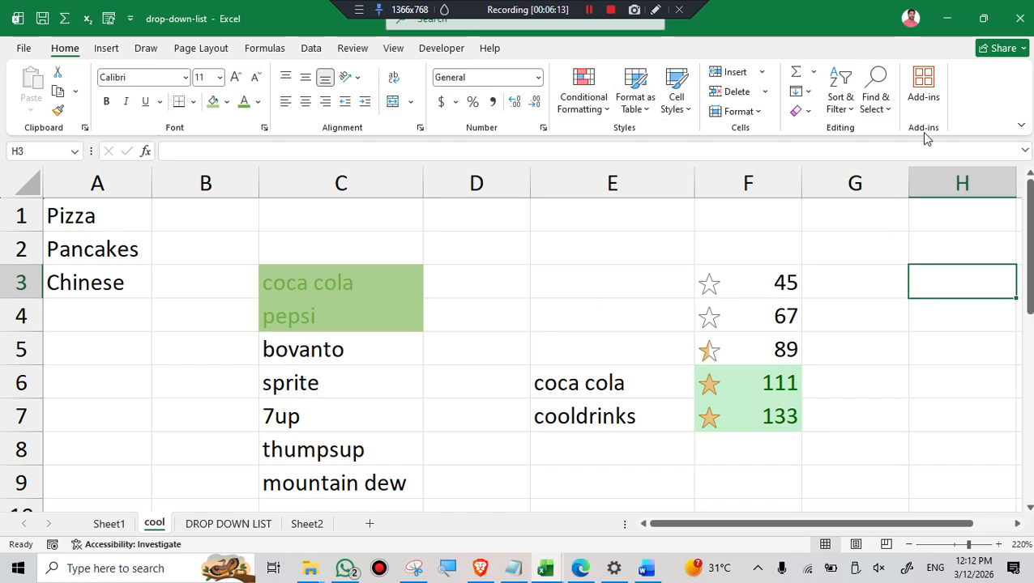
click(882, 116)
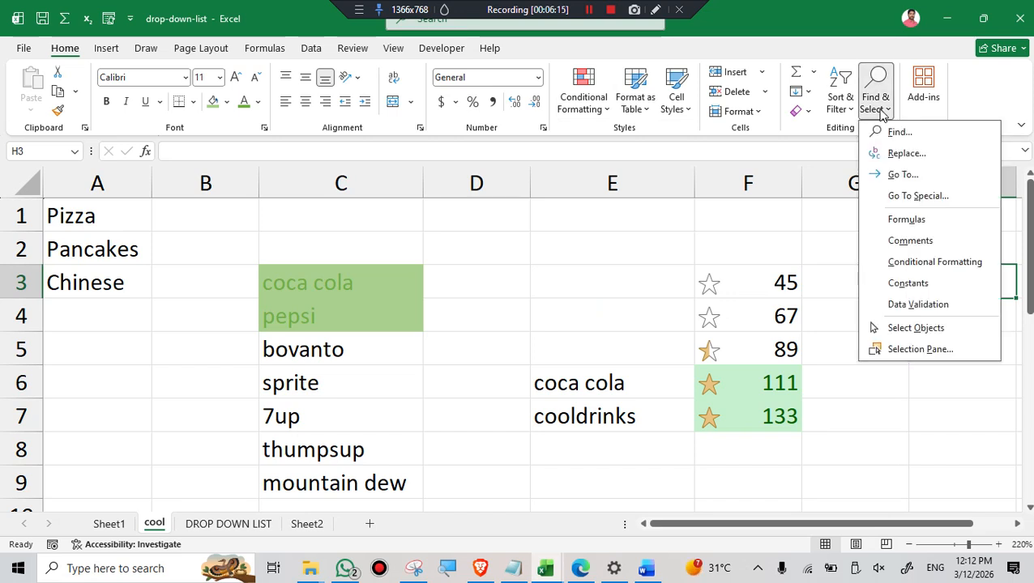
click(918, 262)
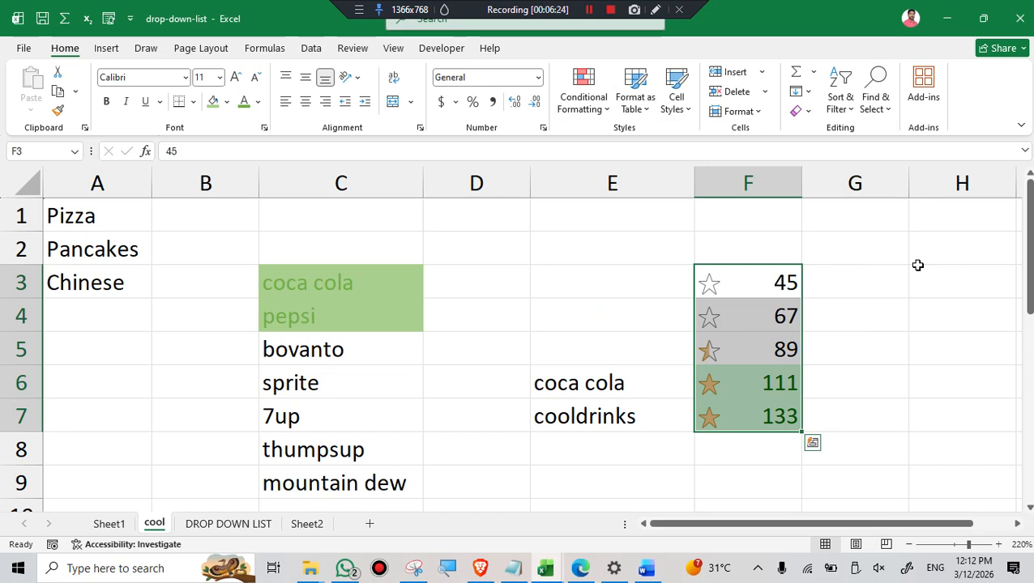
double_click(734, 284)
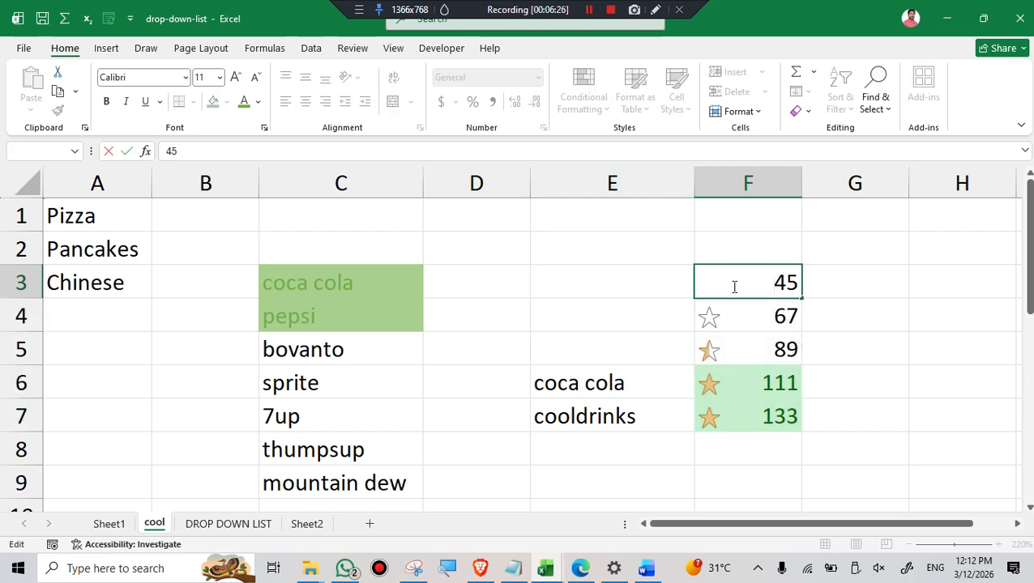
click(878, 333)
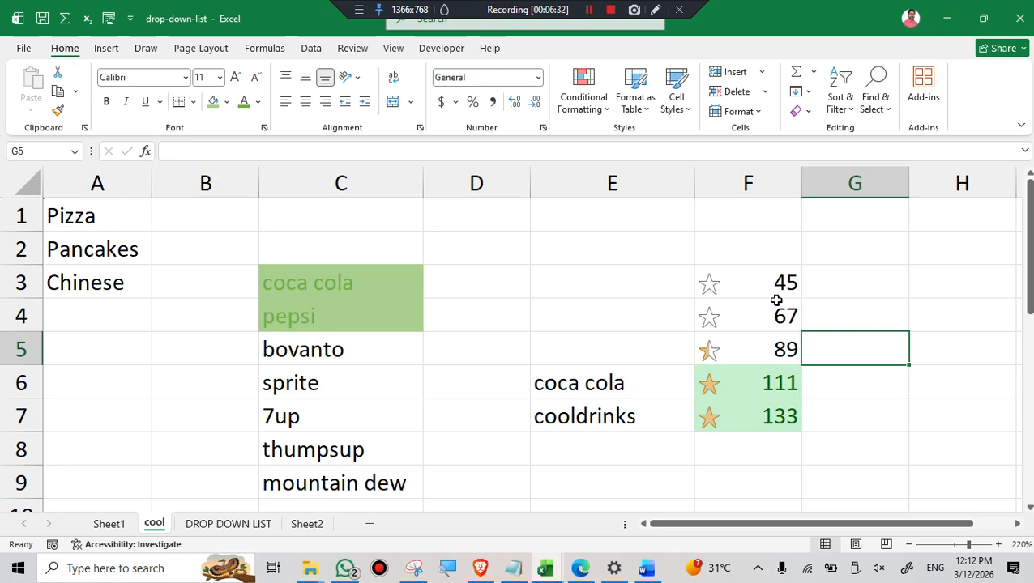
Enter the label TOTAL in cell D10, below the drinks list.
click(888, 109)
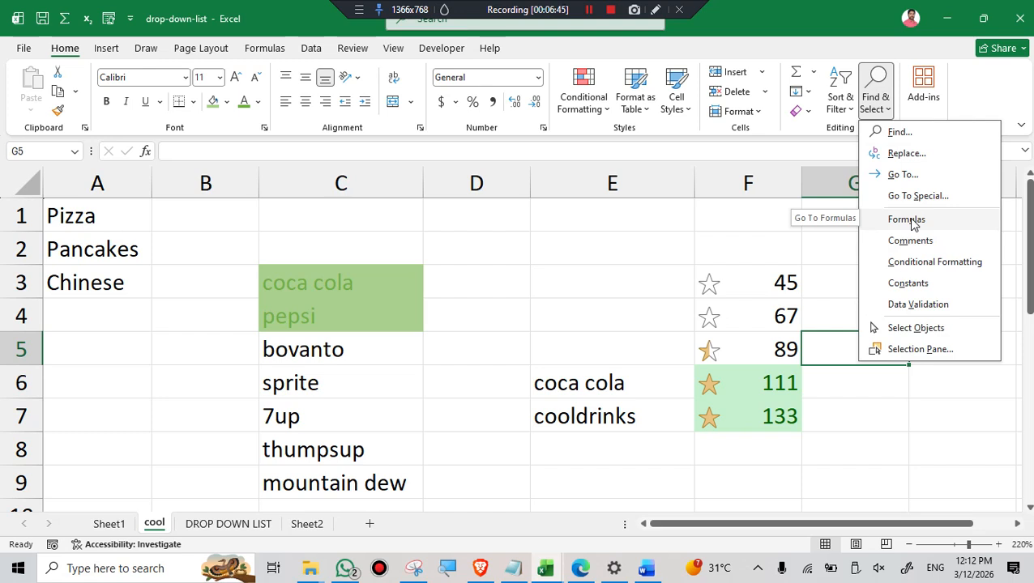
scroll(454, 309, down, 2)
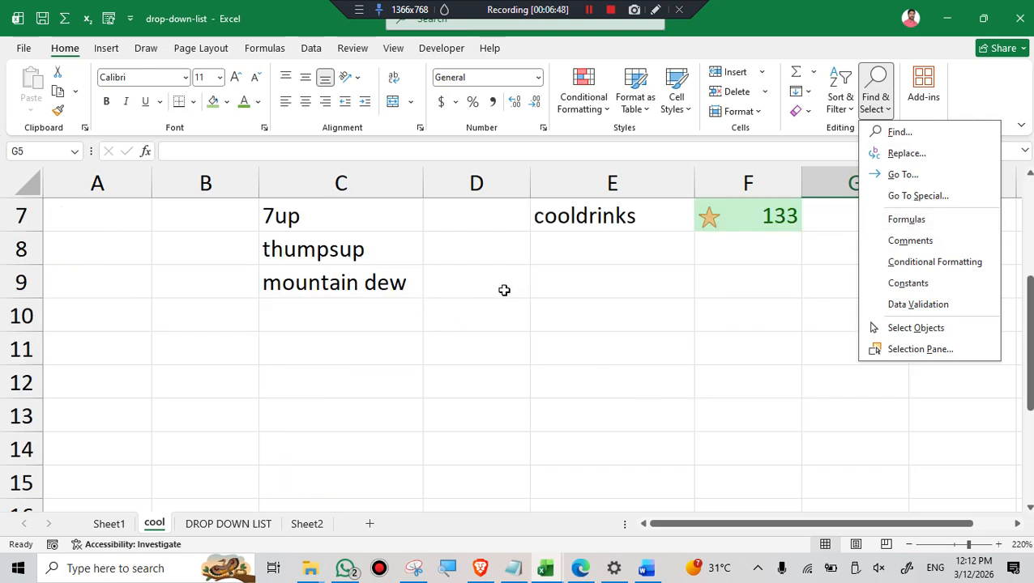
click(442, 323)
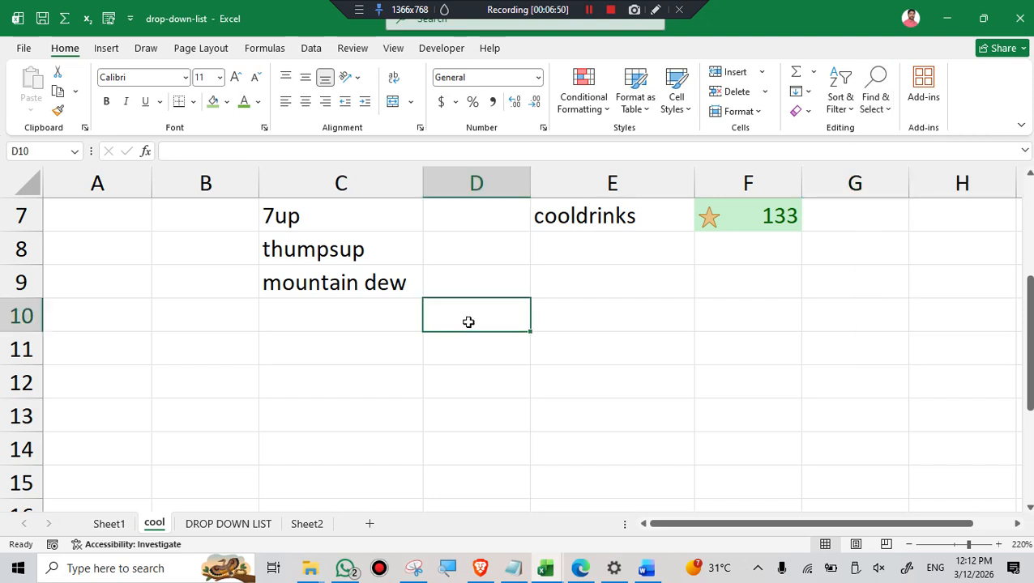
text(TO)
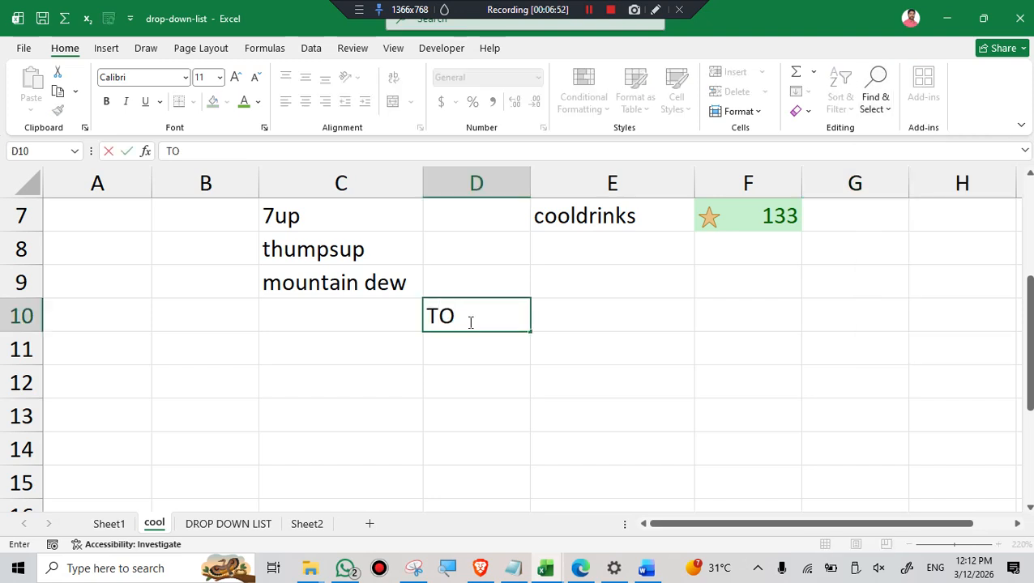
text(TSL)
key(BackSpace)
key(BackSpace)
text(AL)
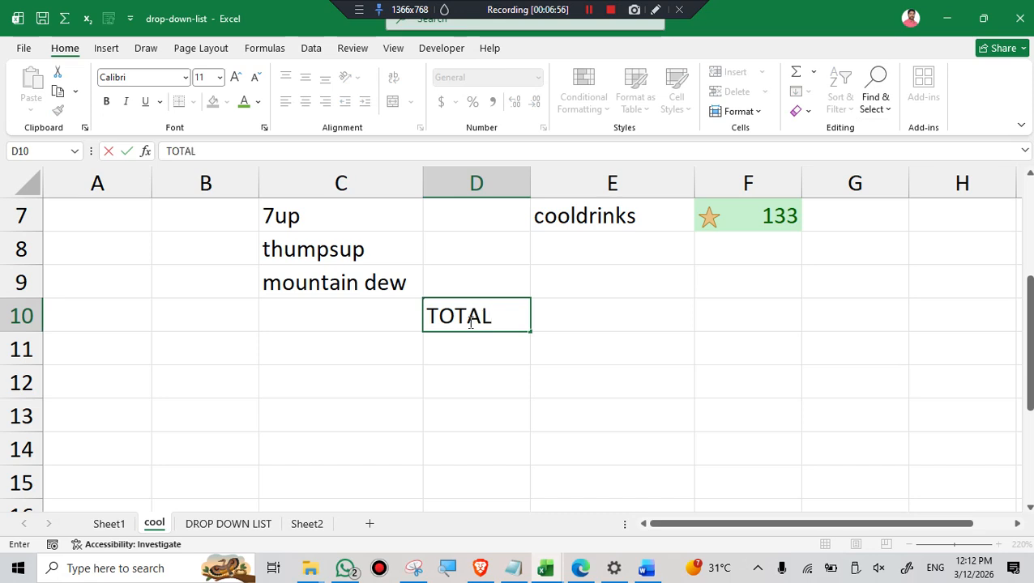
Enter the formula =SUM(F3:F7) in cell E10, beside the TOTAL label.
click(587, 317)
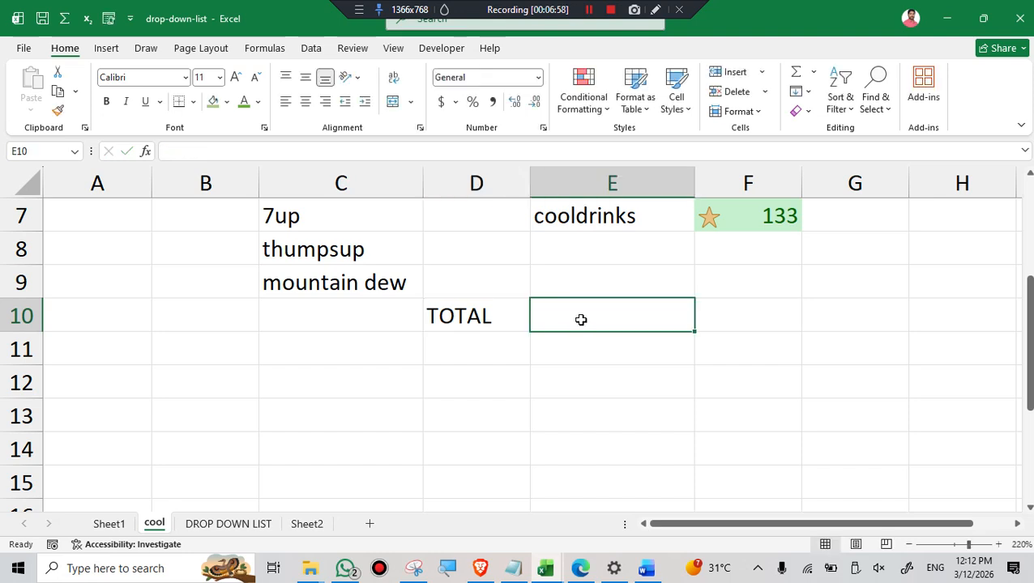
double_click(581, 320)
text(=S)
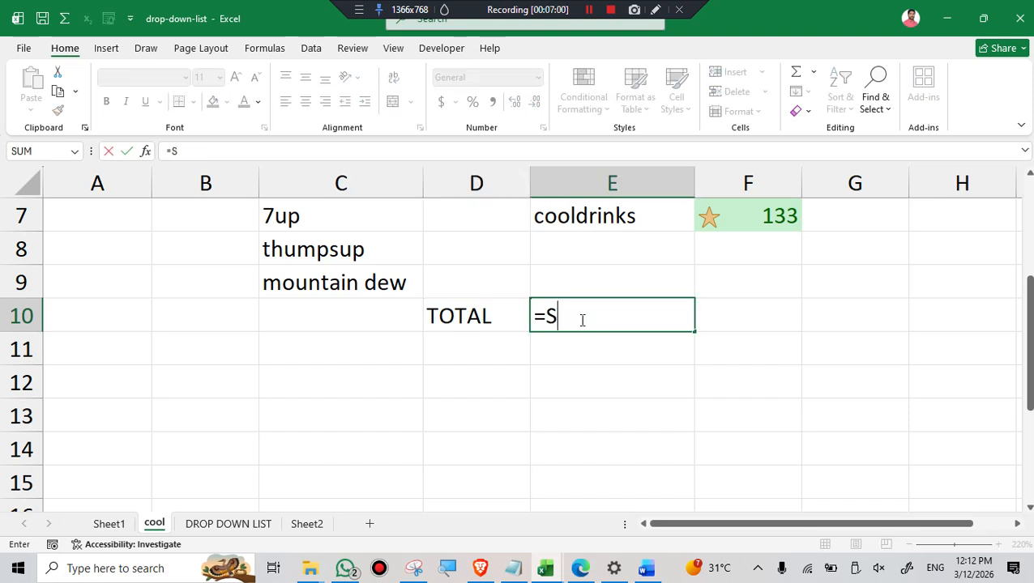
text(UM()
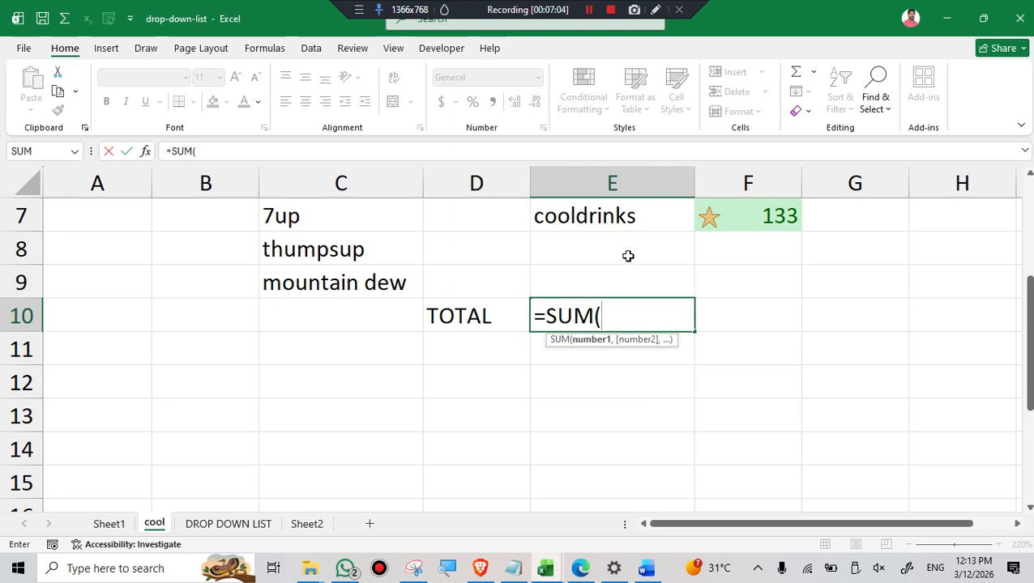
scroll(774, 261, up, 2)
drag(774, 280, 761, 417)
scroll(721, 393, down, 3)
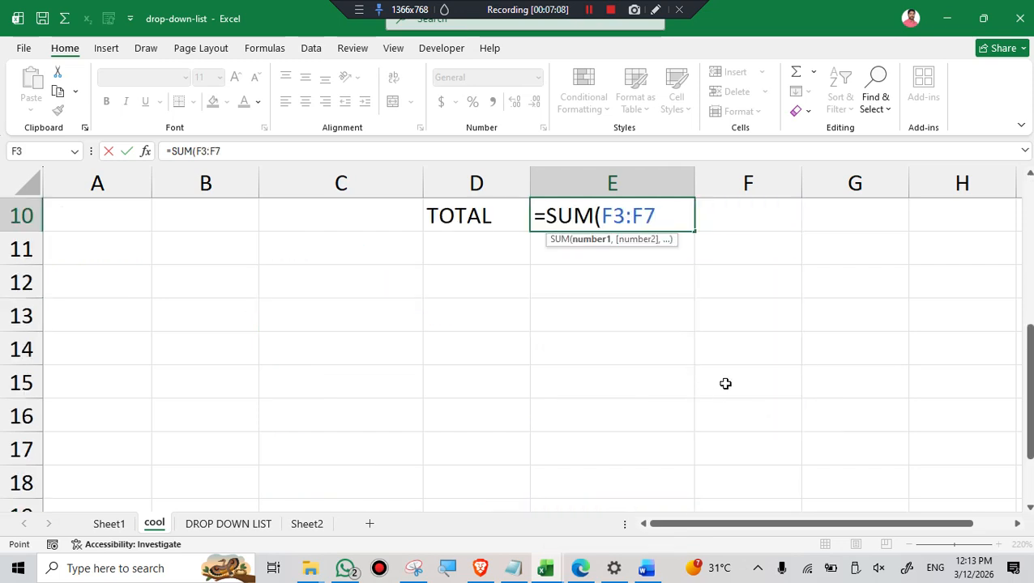
text())
key(Return)
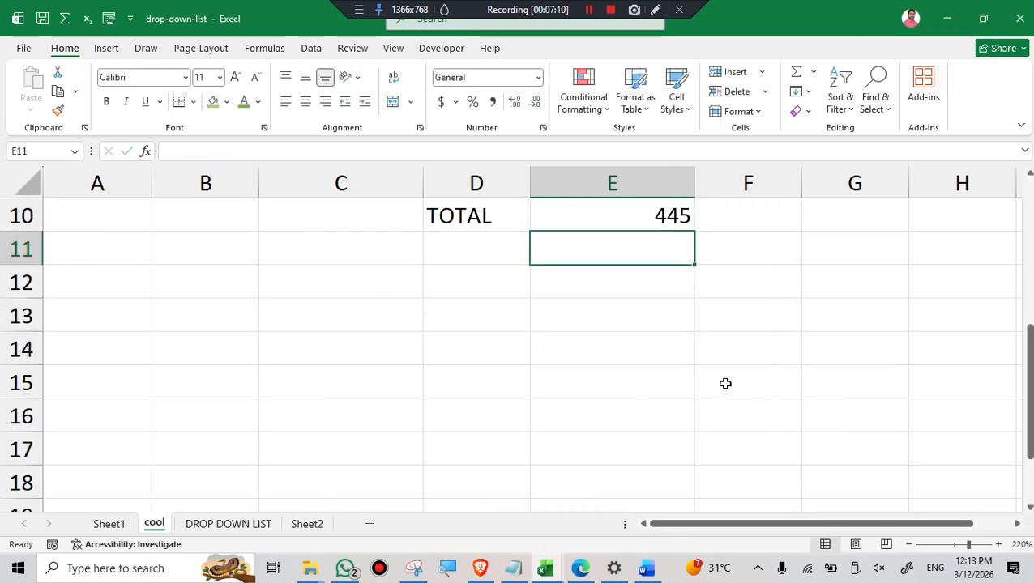
Compare the contents of D10 and E10 to tell the plain label from the formula cell.
click(759, 348)
scroll(772, 347, up, 2)
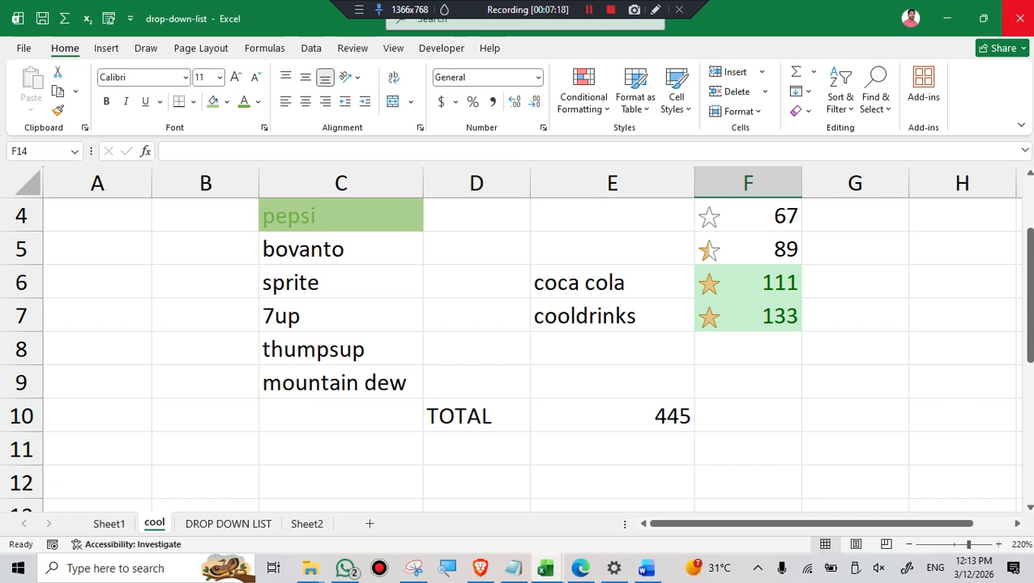
click(447, 417)
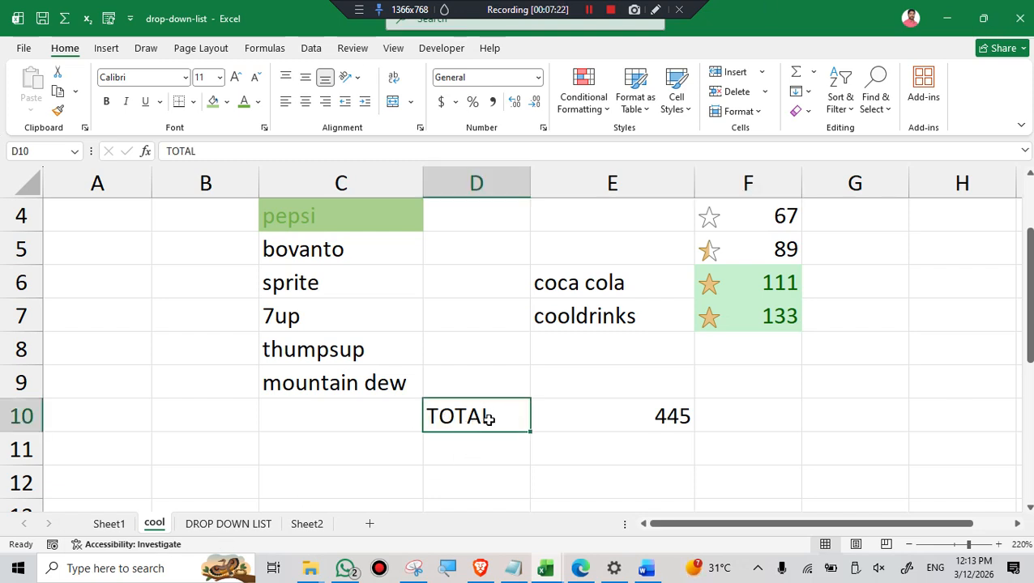
click(626, 423)
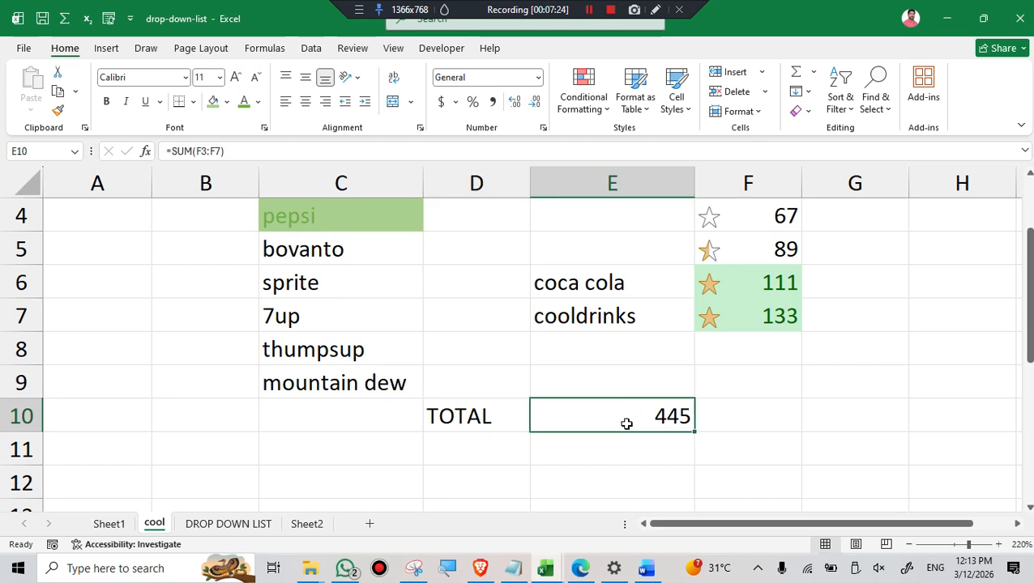
click(461, 416)
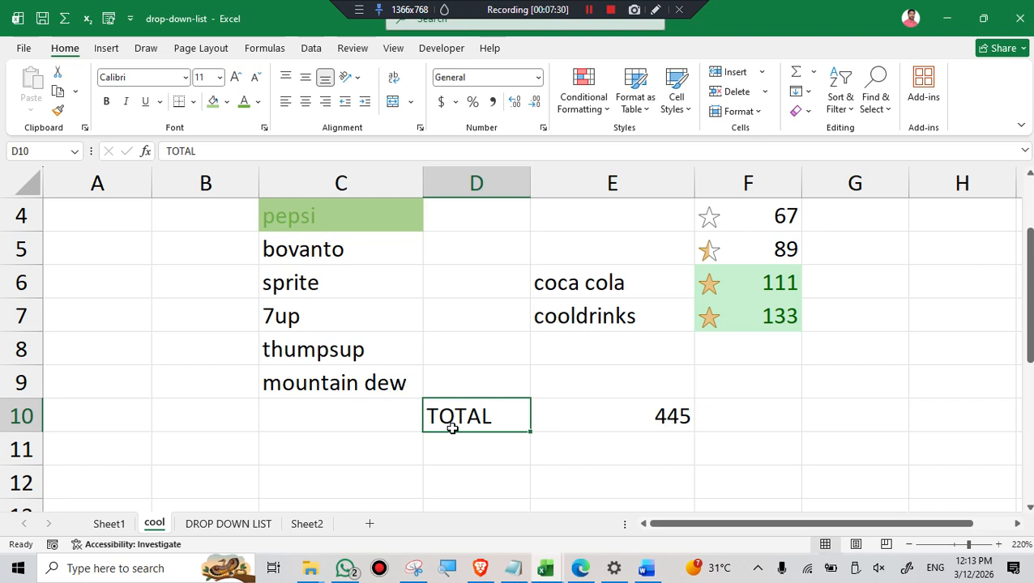
click(554, 418)
click(480, 422)
click(602, 421)
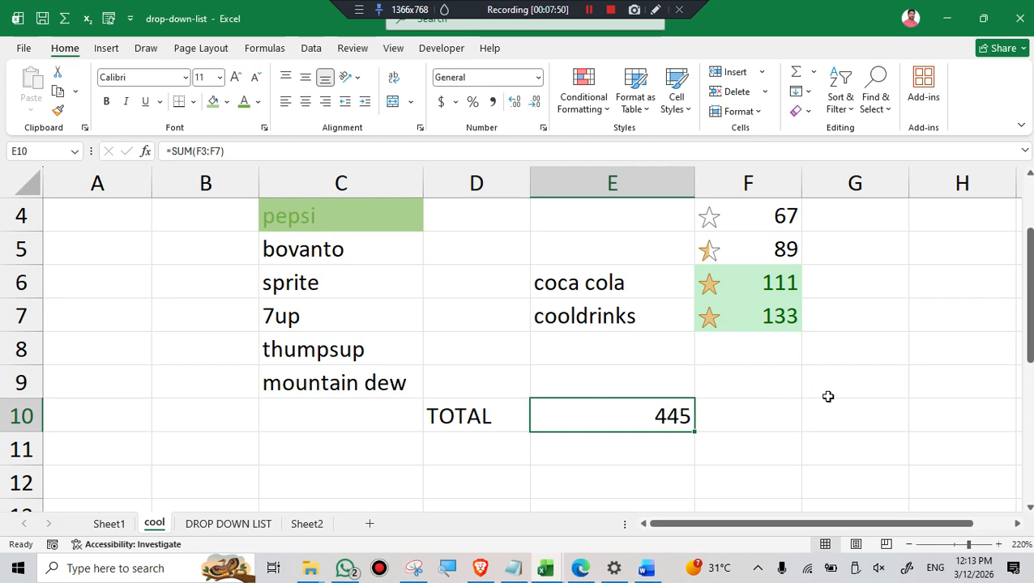
Find all cells containing formulas on the sheet, and repeat the search starting from empty cell G8.
scroll(827, 396, up, 1)
scroll(854, 379, down, 1)
click(890, 108)
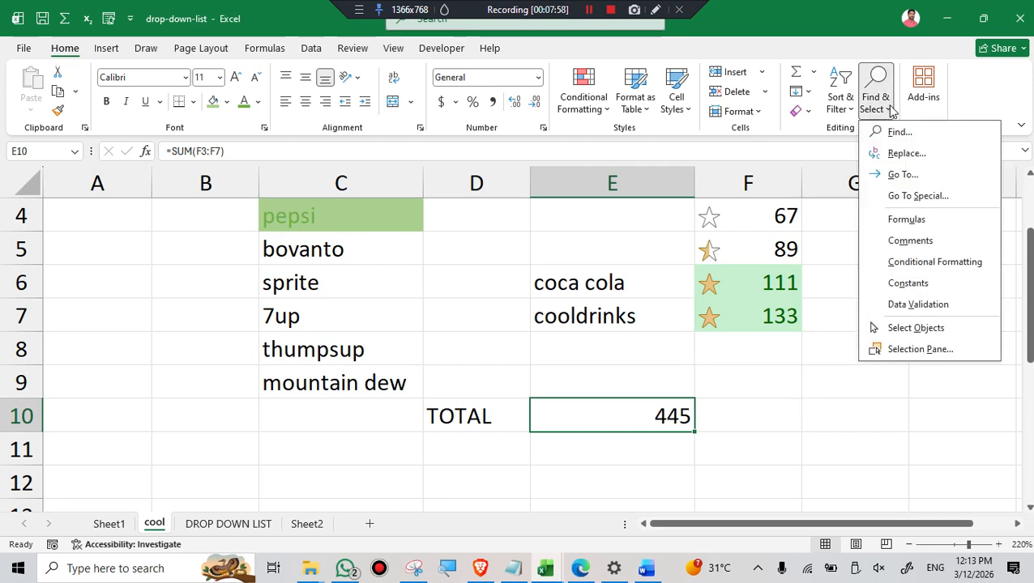
click(901, 224)
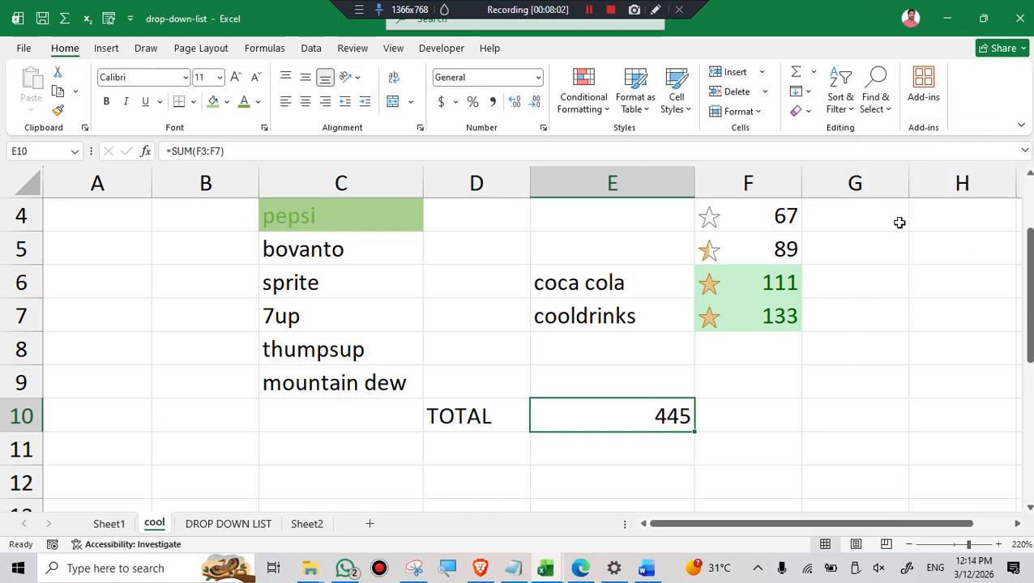
click(796, 379)
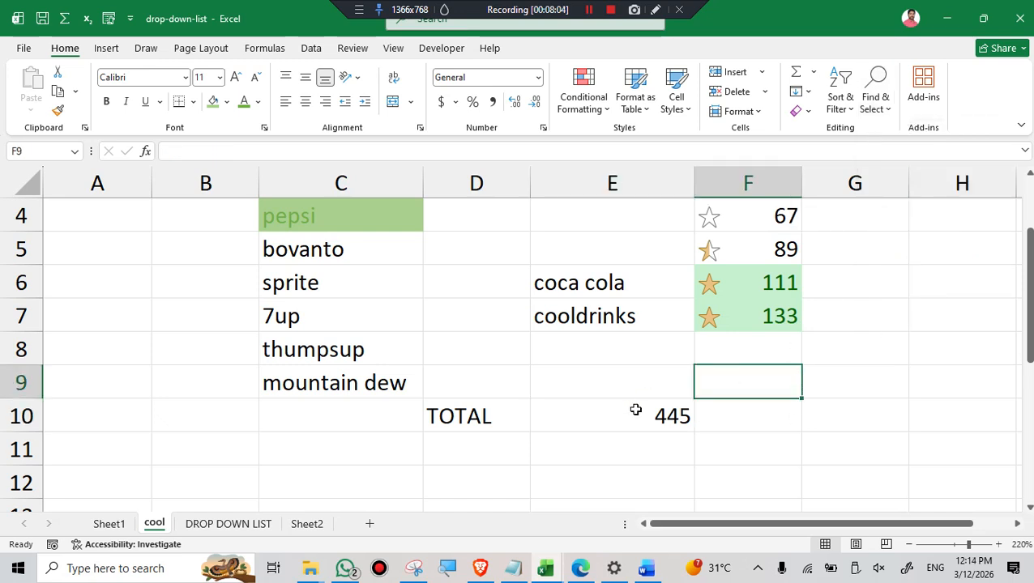
click(899, 347)
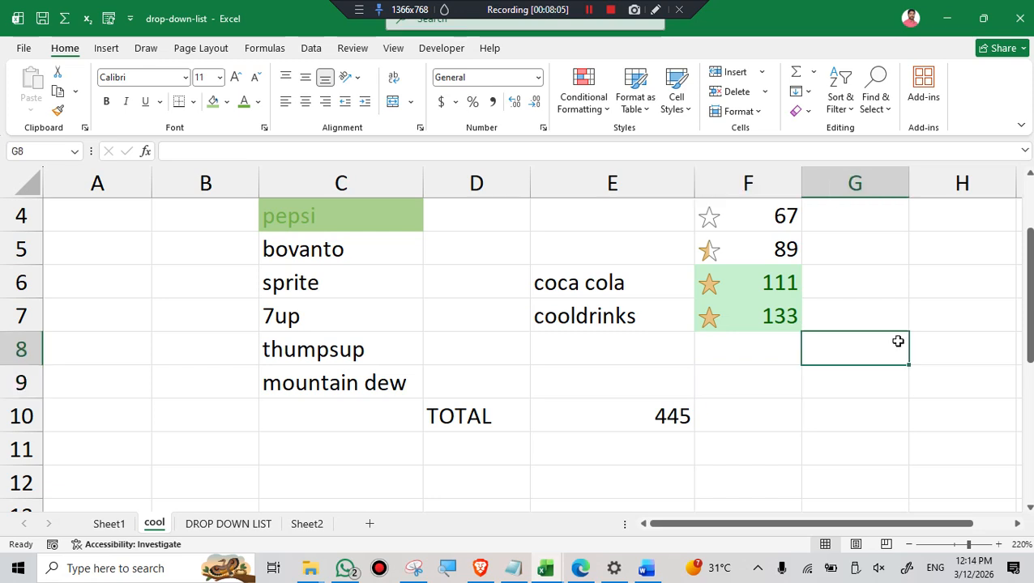
click(876, 99)
click(916, 220)
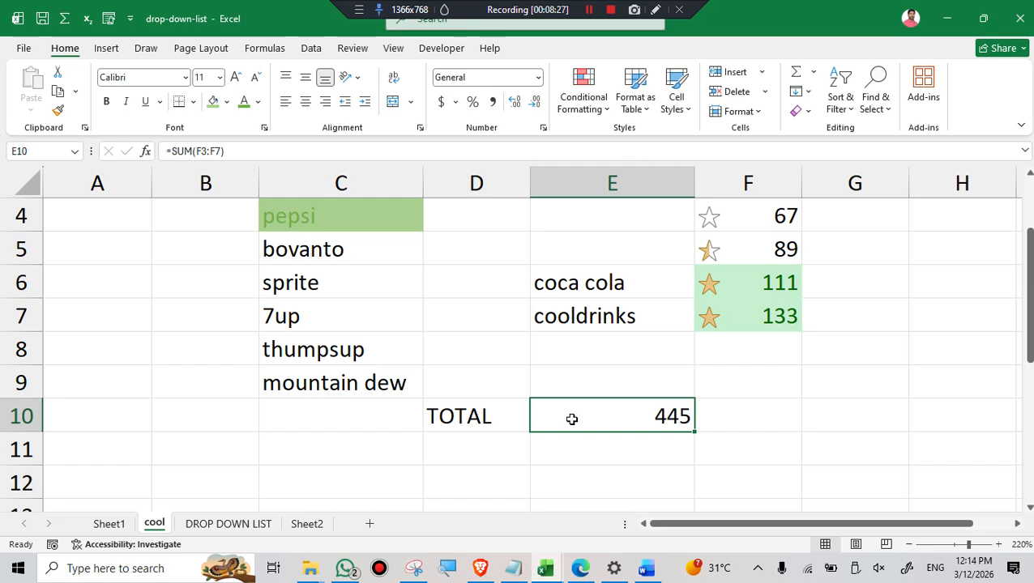
Try the Go To command with an empty reference and close its dialog.
click(889, 110)
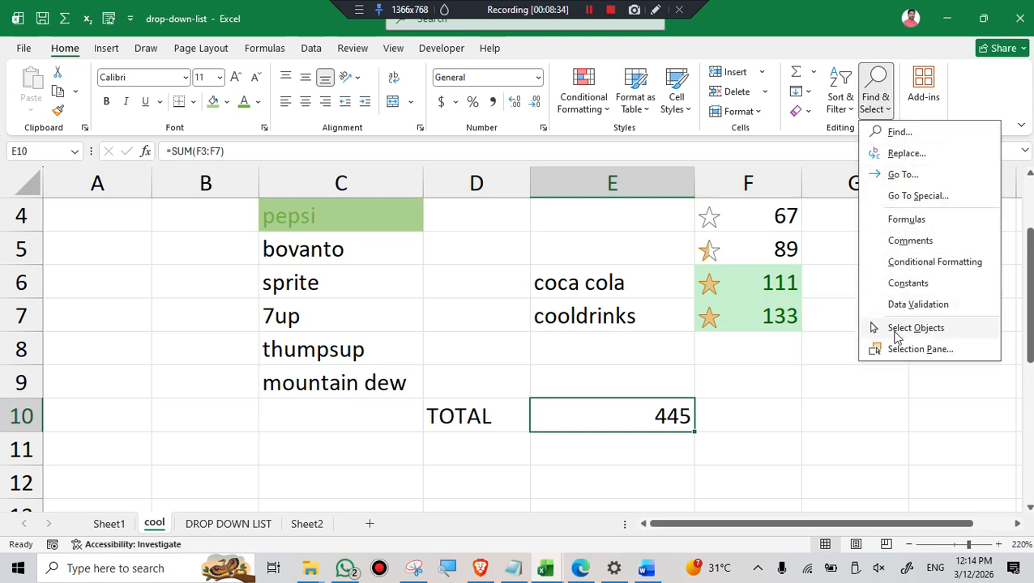
click(904, 176)
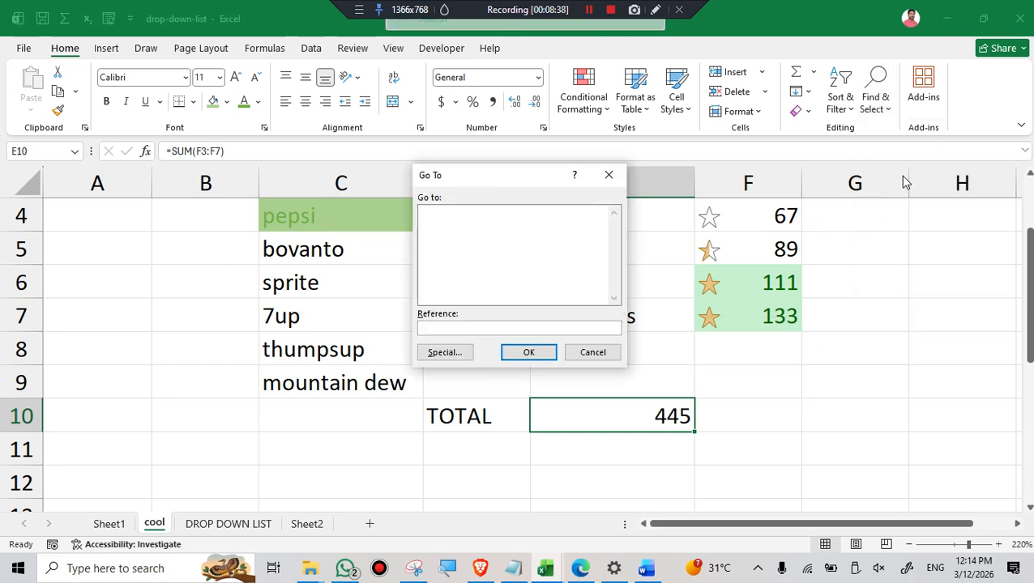
click(531, 353)
click(617, 314)
click(589, 353)
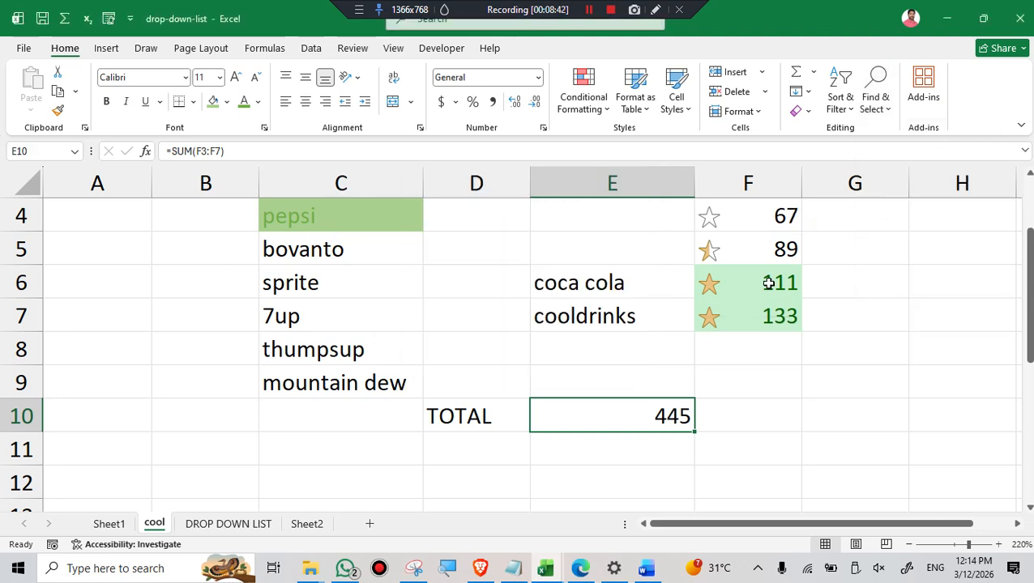
click(877, 105)
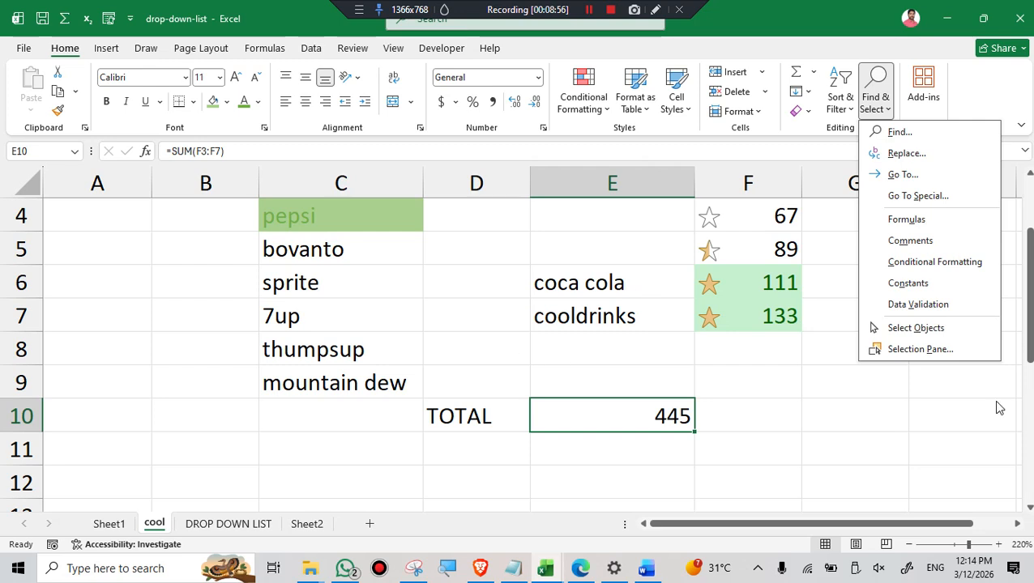
scroll(782, 417, up, 2)
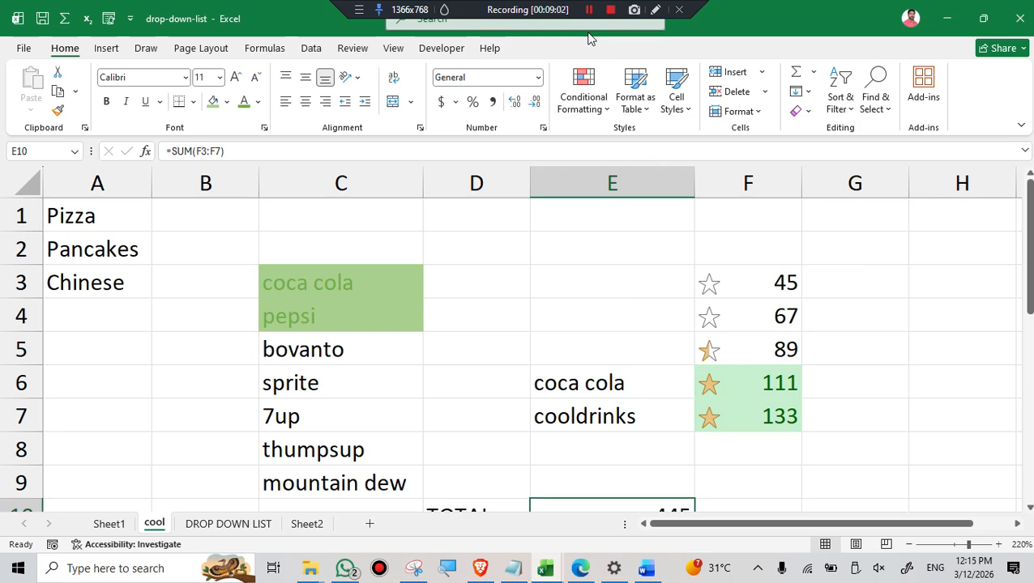
scroll(408, 330, down, 1)
scroll(446, 318, up, 1)
Look over the DROP DOWN LIST sheet and switch to Sheet2 with the SUBJECTS list.
click(220, 527)
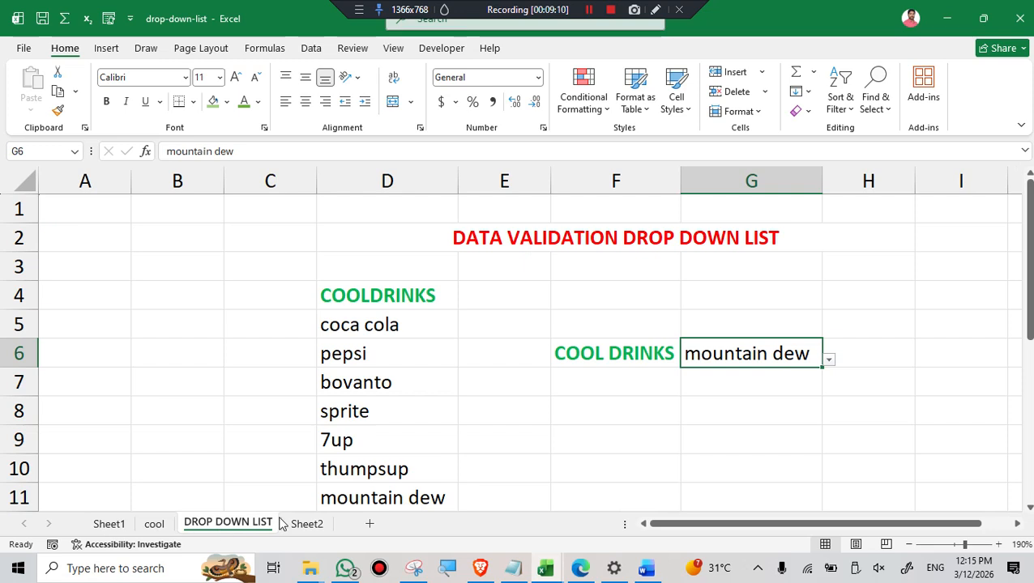
scroll(389, 470, down, 1)
click(308, 525)
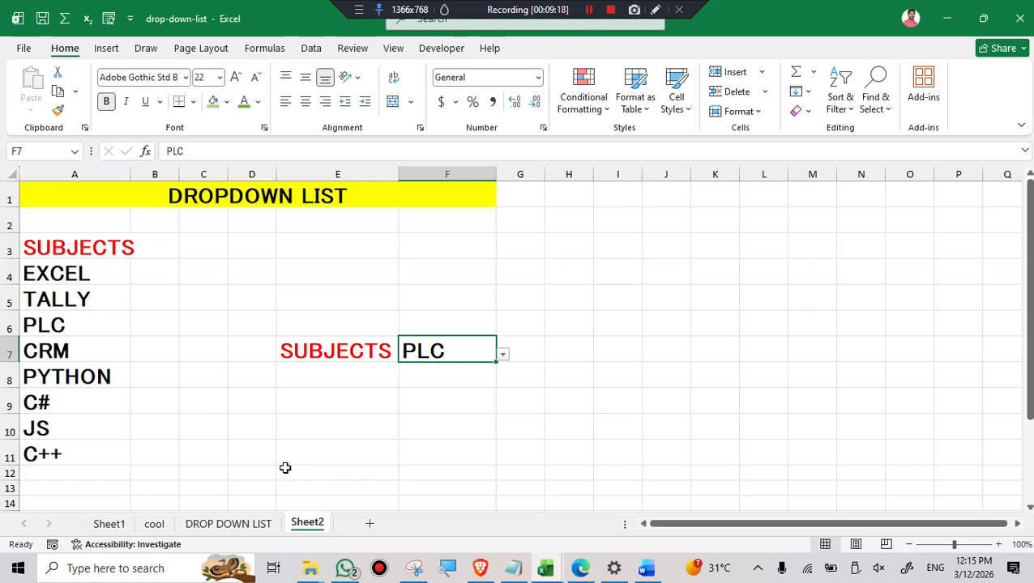
Find the text JS on Sheet2, first as the next match and again as a list of all matches, and close the dialog.
click(876, 99)
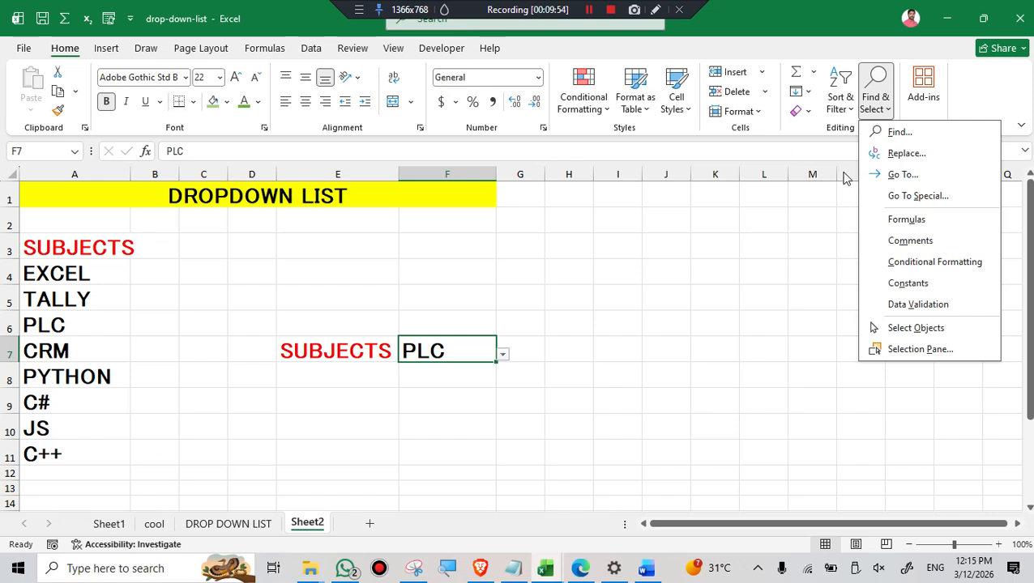
click(890, 133)
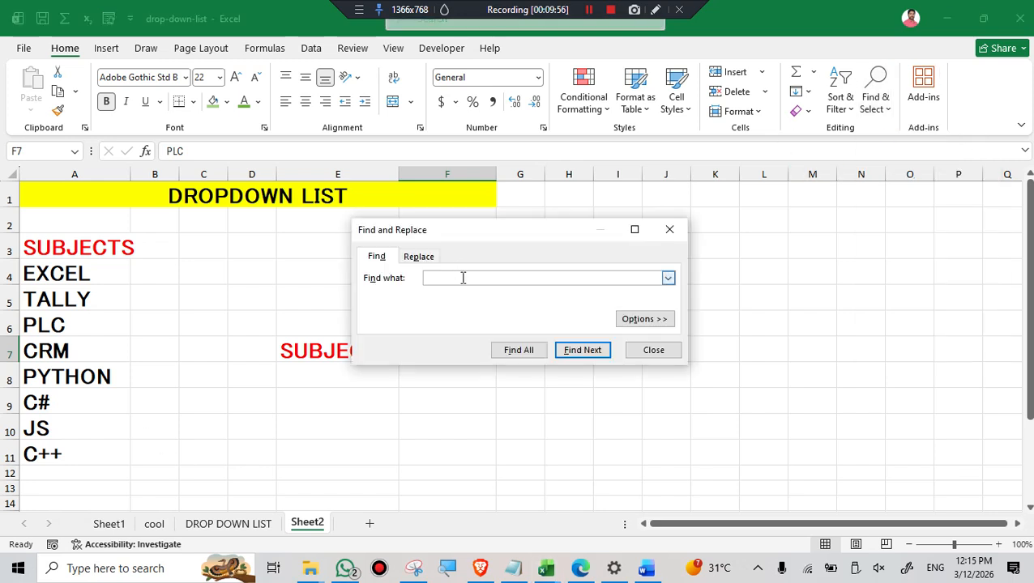
text(JS)
click(583, 350)
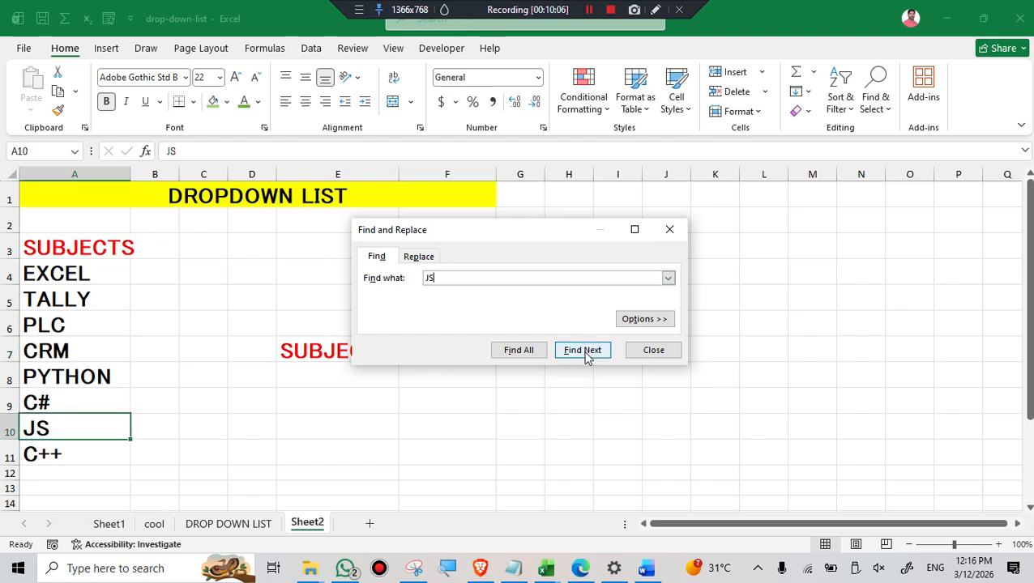
click(517, 353)
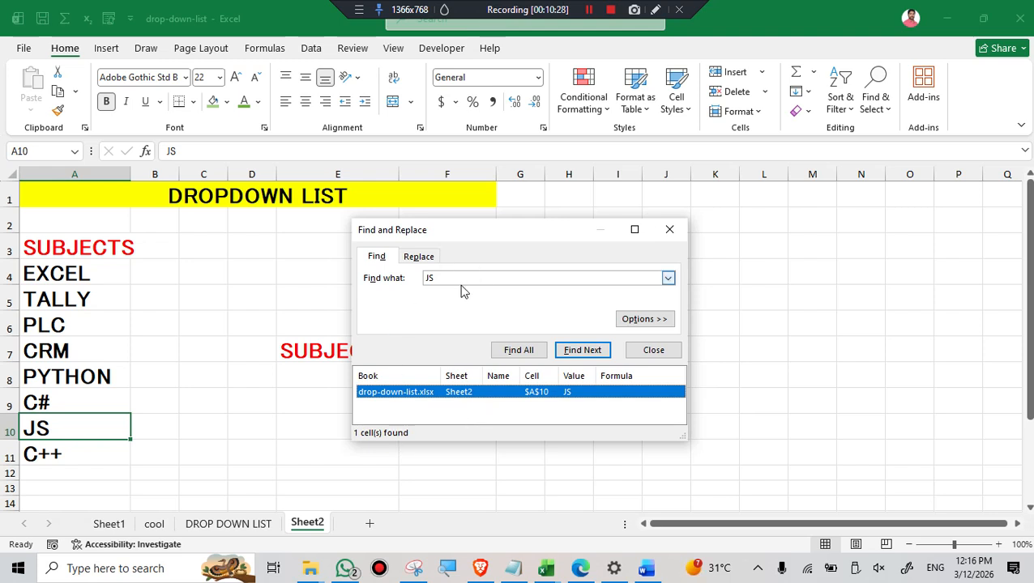
click(425, 258)
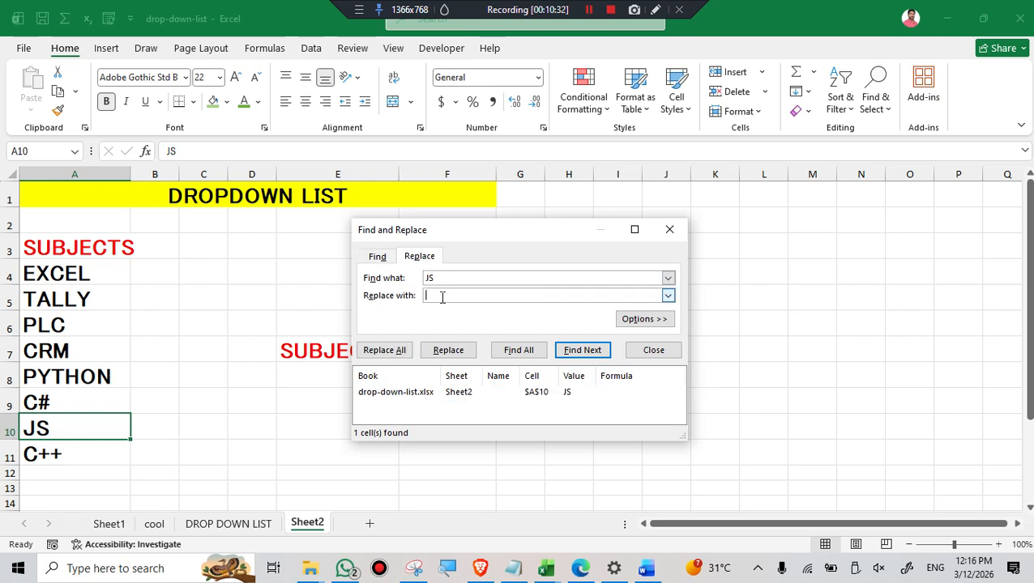
click(670, 229)
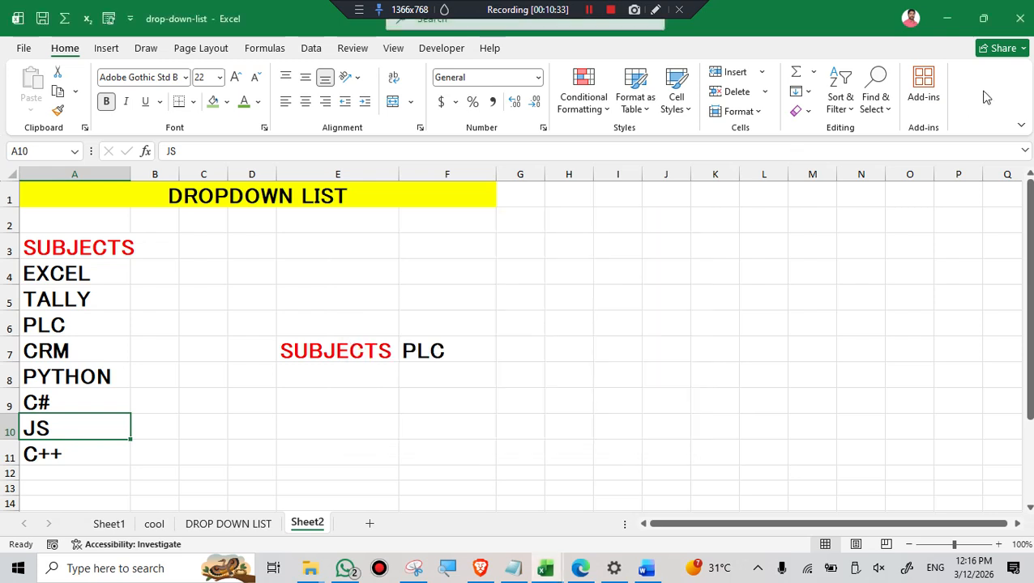
Replace all occurrences of JS with EXCEL on Sheet2.
click(887, 109)
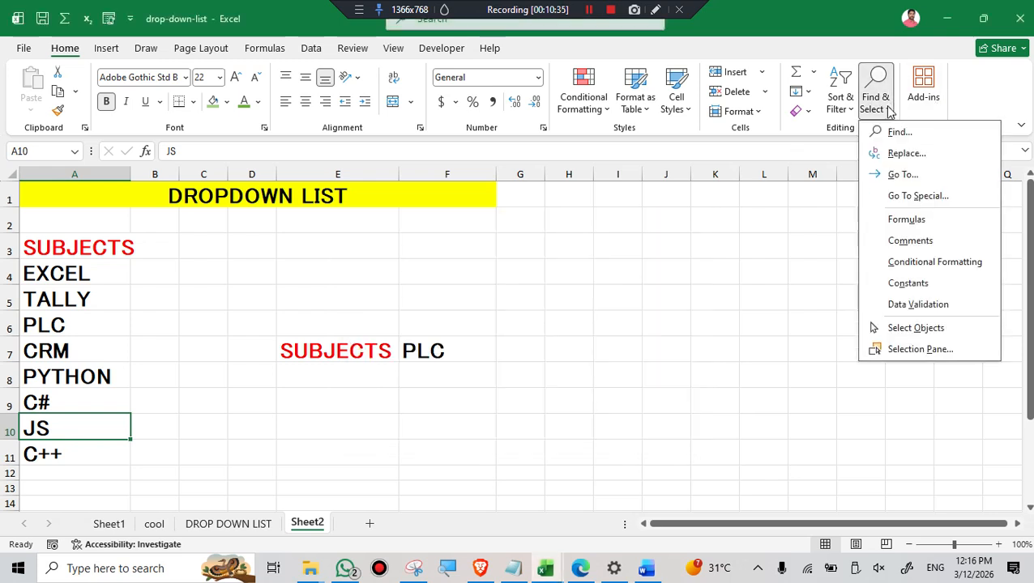
click(919, 159)
click(476, 351)
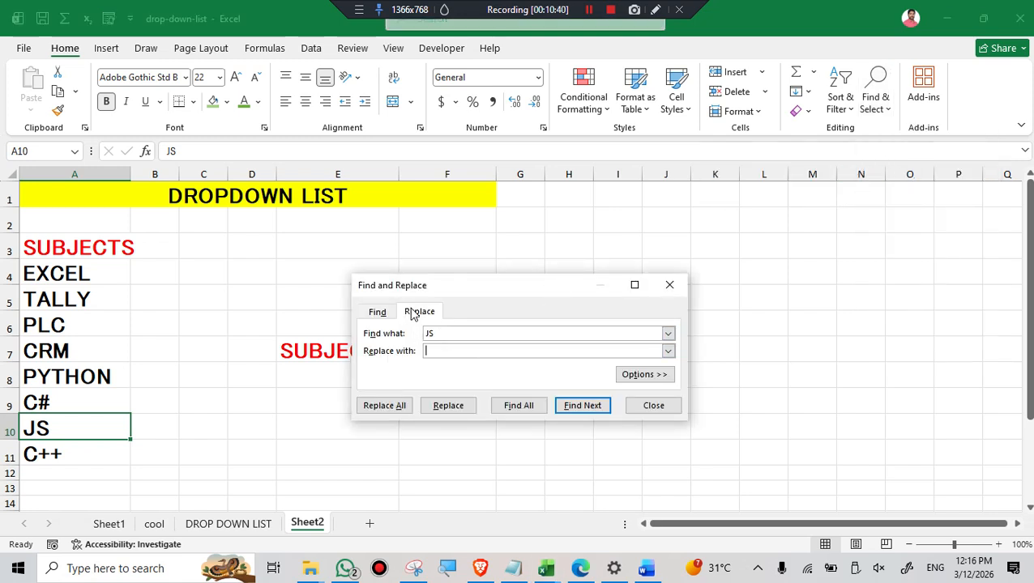
drag(437, 333, 410, 332)
click(436, 350)
drag(442, 332, 413, 333)
click(436, 353)
text(EXCEL)
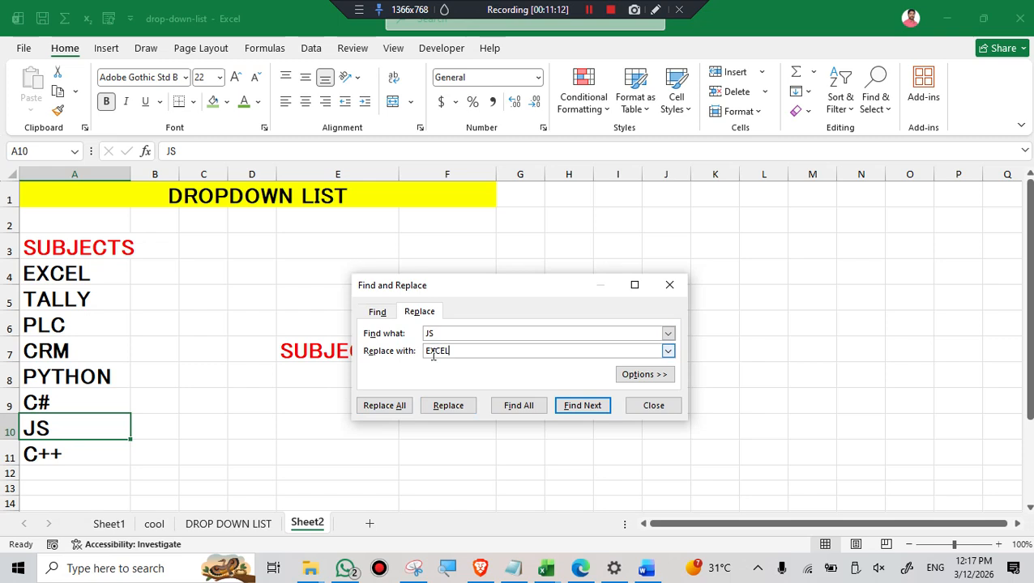
click(383, 409)
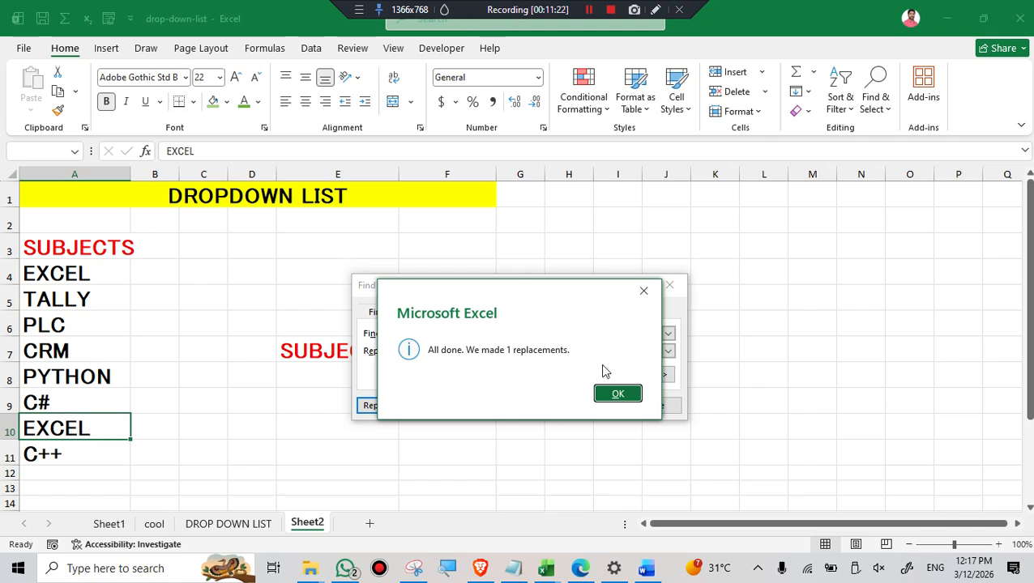
click(616, 396)
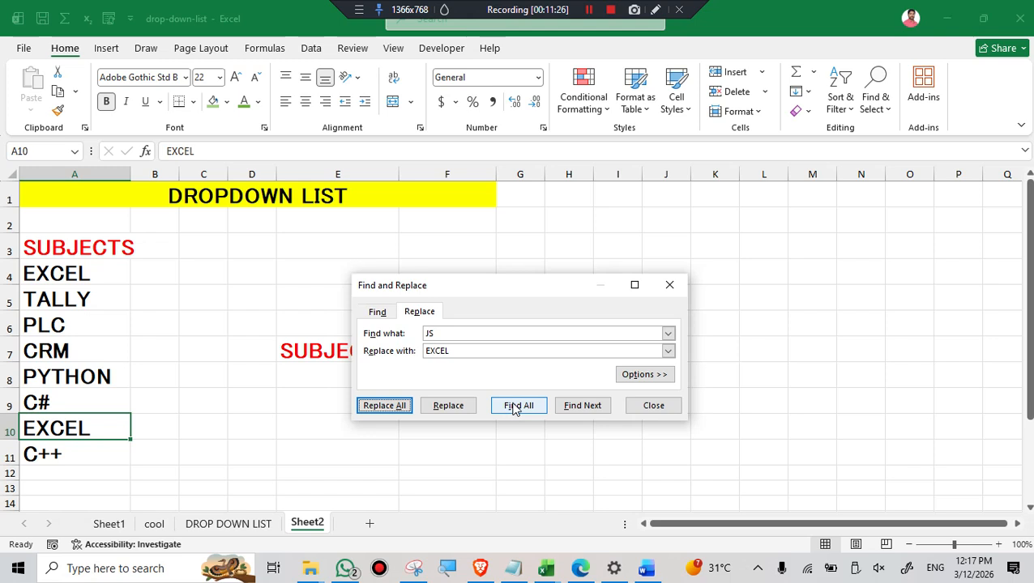
Search Sheet2 for any remaining occurrences of JS and close the Find and Replace dialog.
click(517, 408)
click(617, 395)
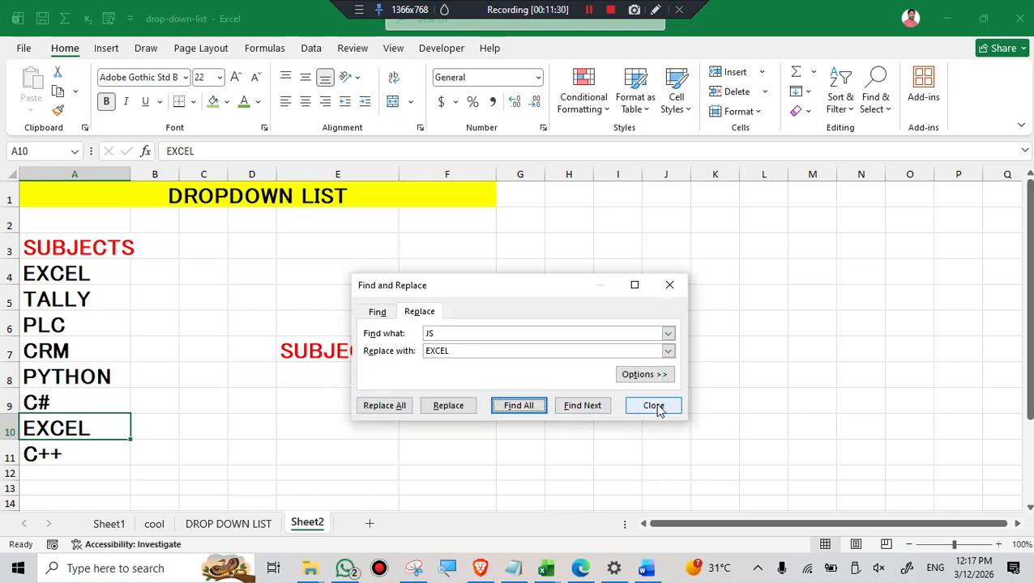
click(655, 407)
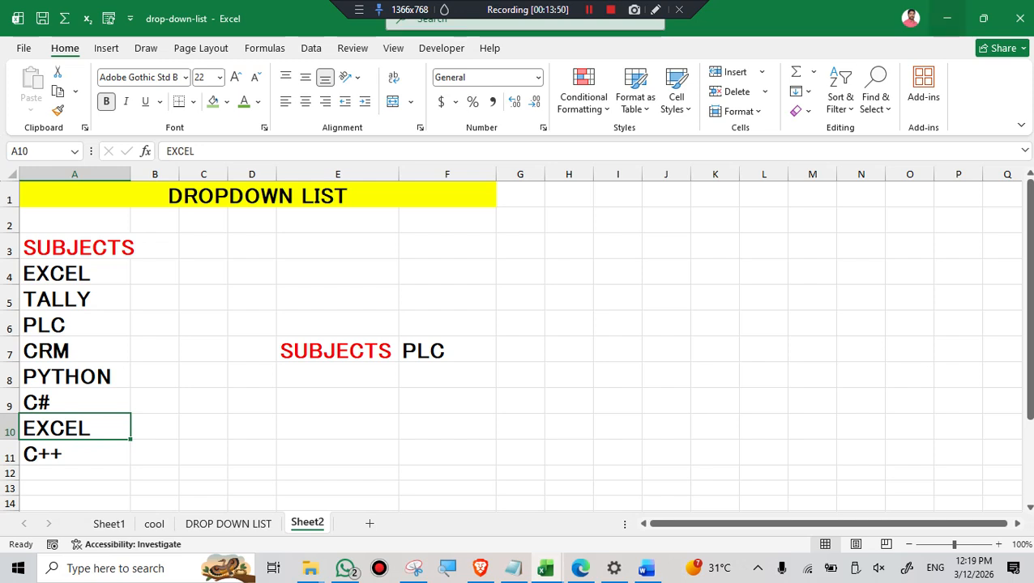
click(884, 111)
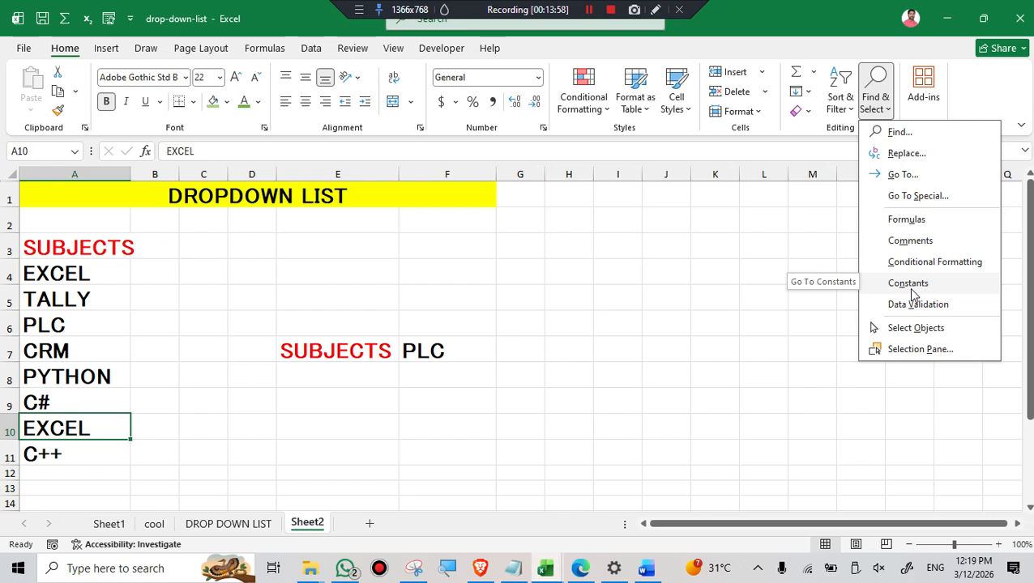
click(793, 226)
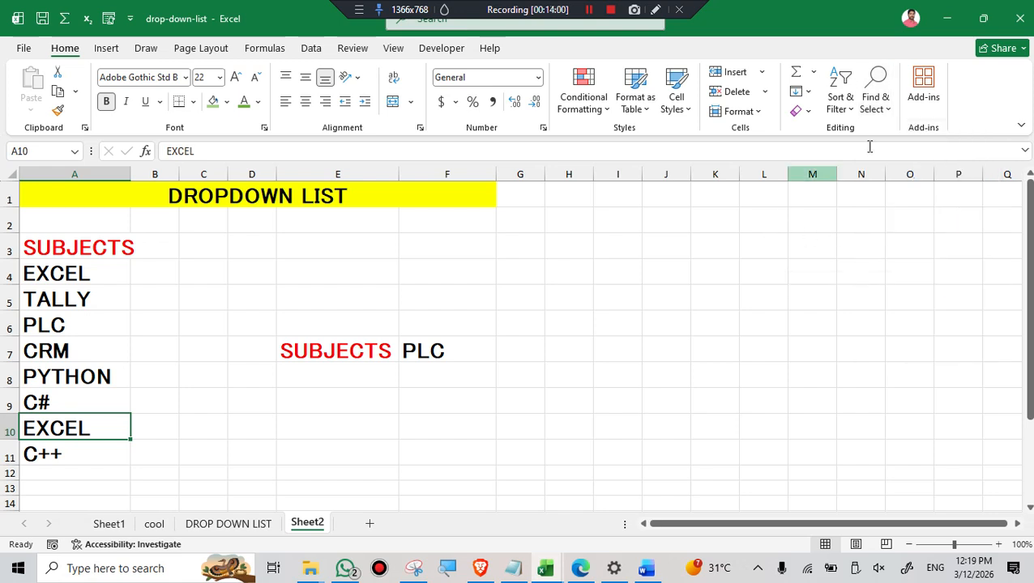
click(875, 95)
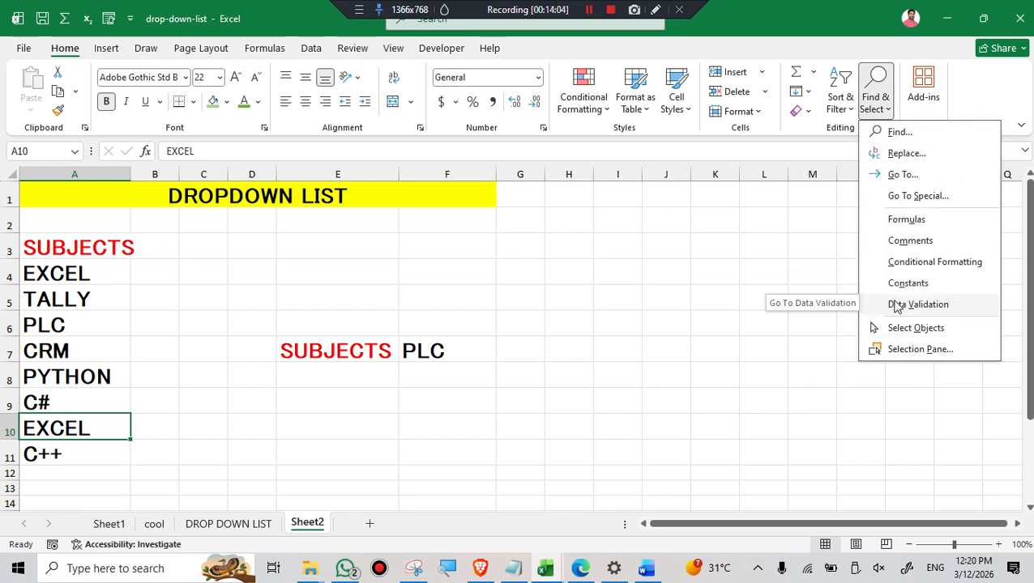
click(765, 231)
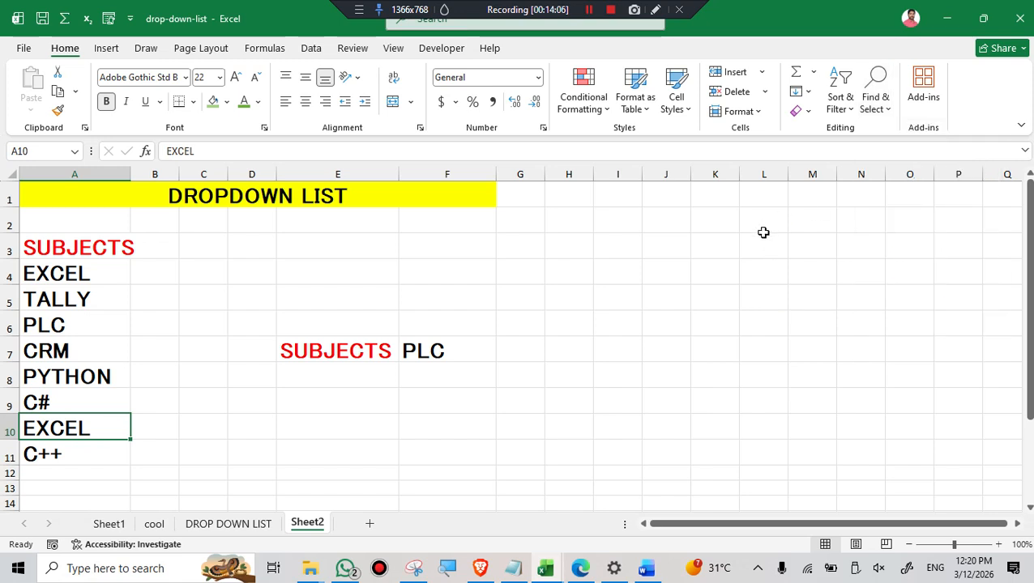